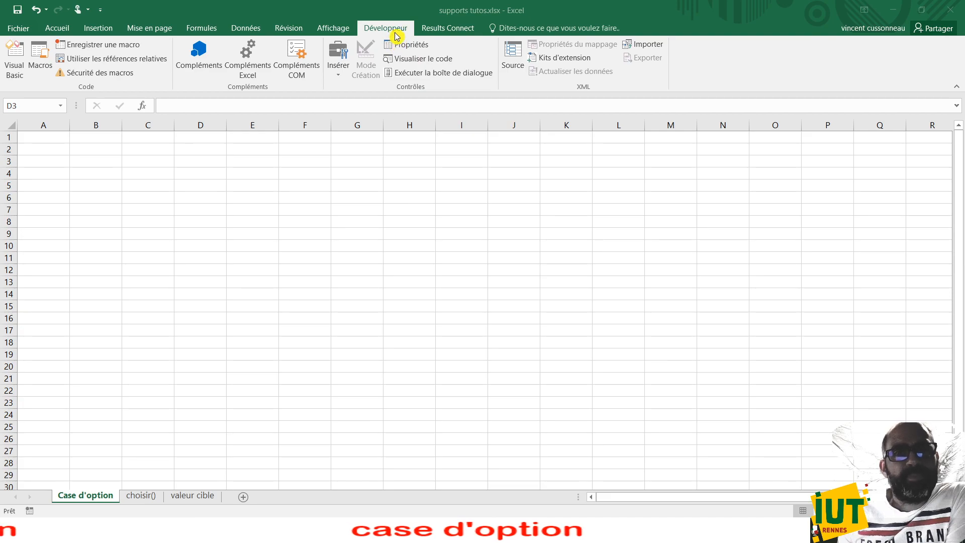
Step: Check in the ribbon customization options that the Développeur tab is enabled, then close the options
click(28, 31)
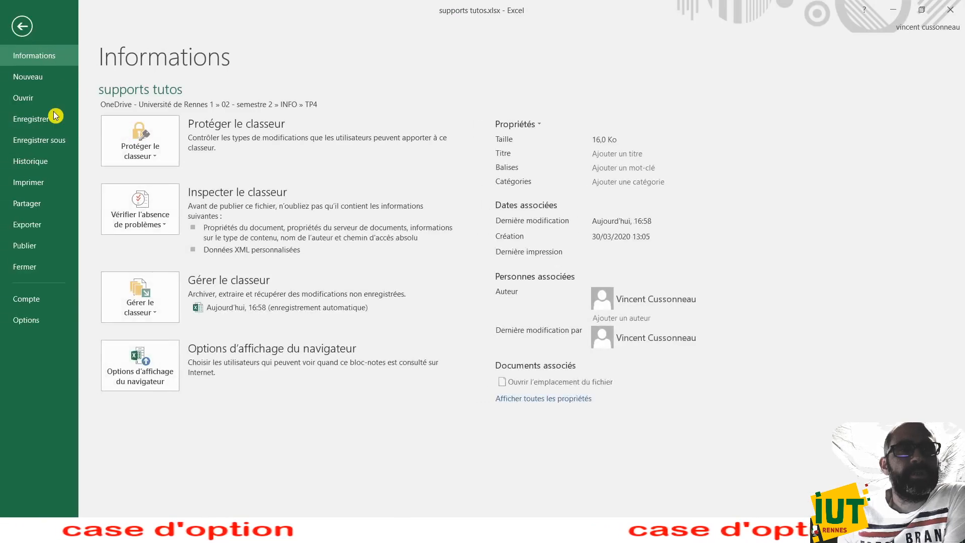
click(53, 327)
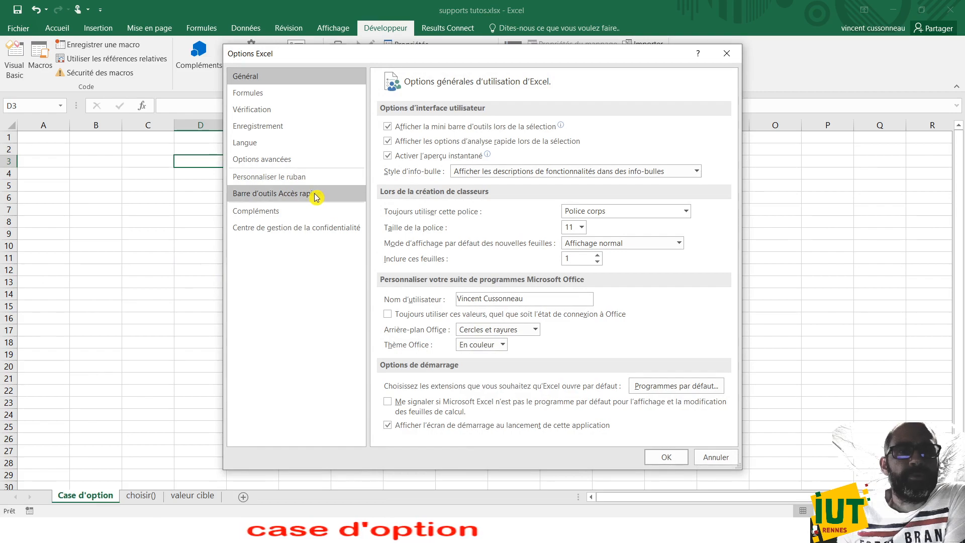
click(290, 178)
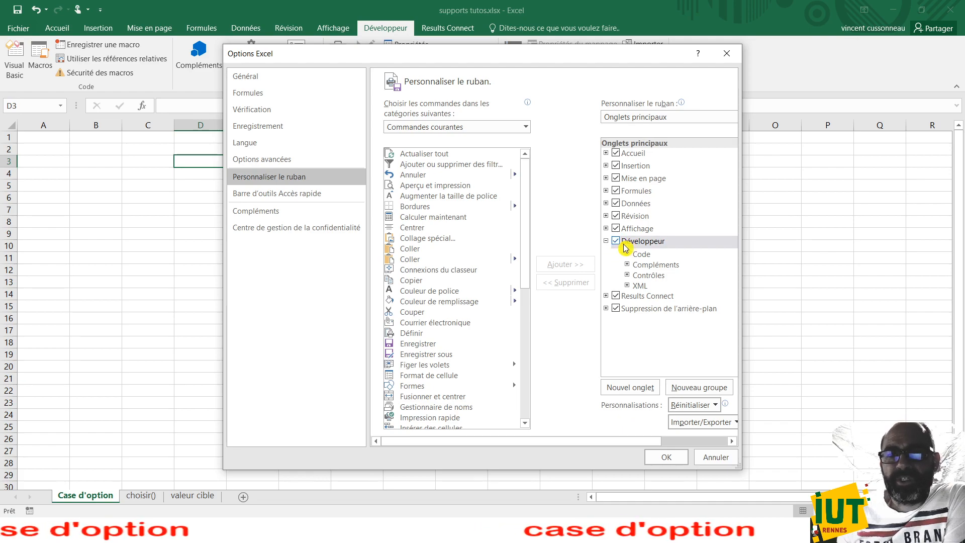
click(666, 458)
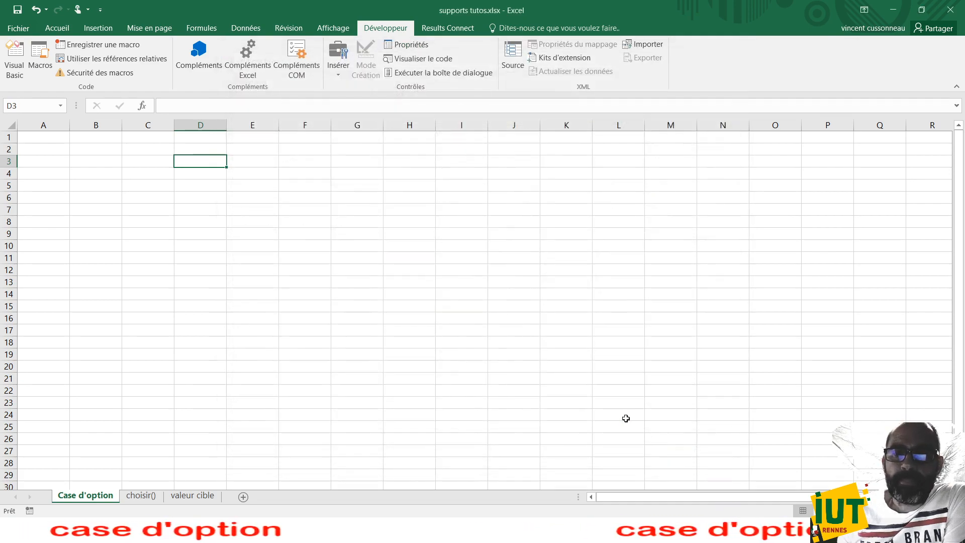
Step: Insert a form-control option button on the Case d'option sheet, covering about cells D4 to G5
click(348, 80)
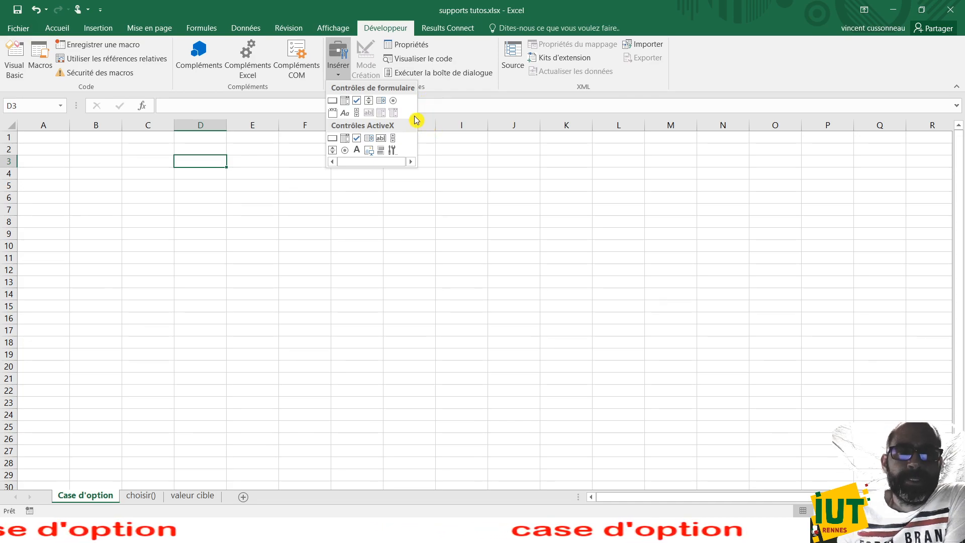
click(393, 101)
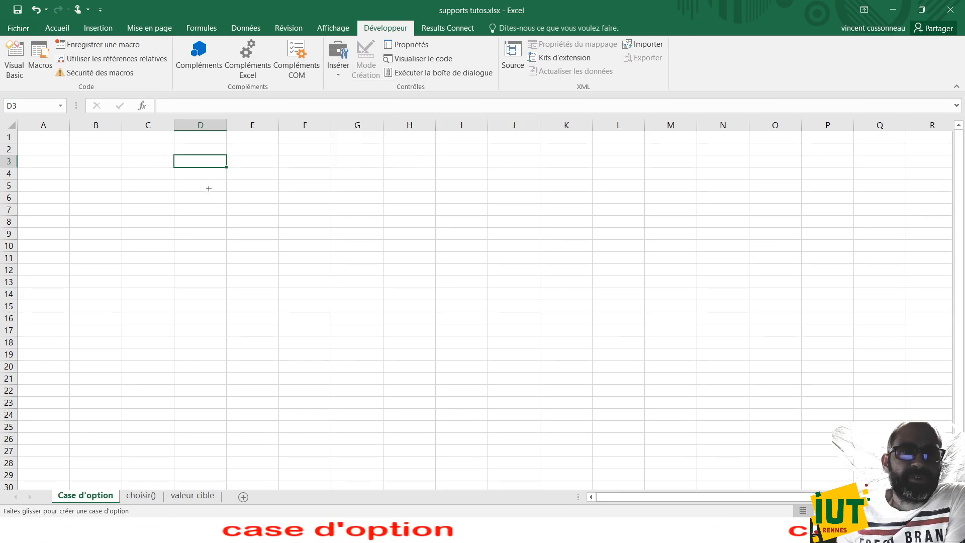
drag(174, 173, 347, 187)
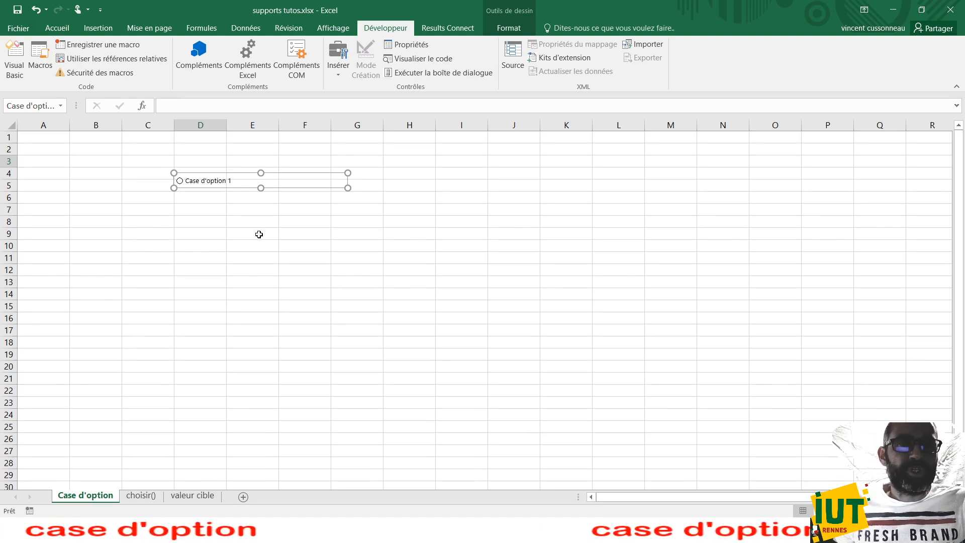
Step: Replace the first option button's label with "Je préfère les vidéos de" followed by the first presenter's name
click(193, 183)
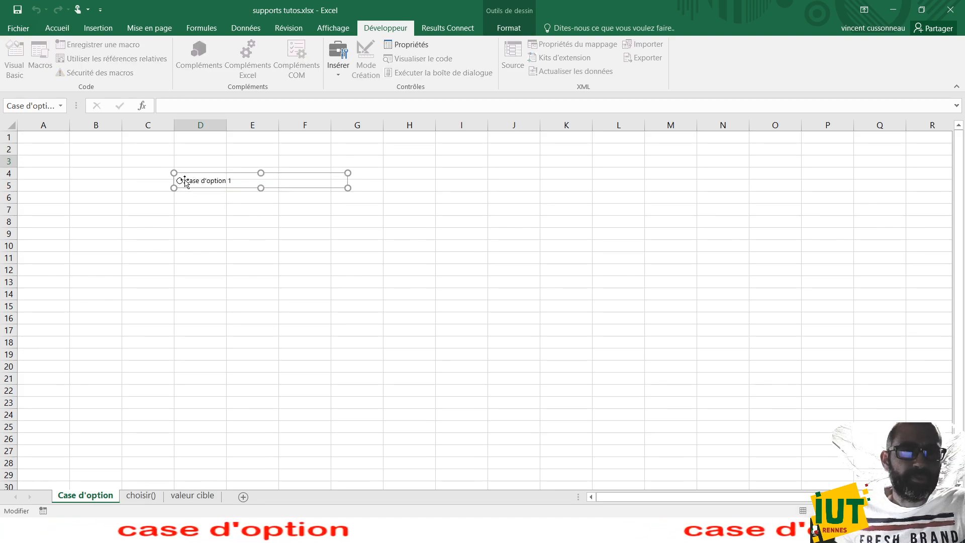
drag(187, 181, 236, 181)
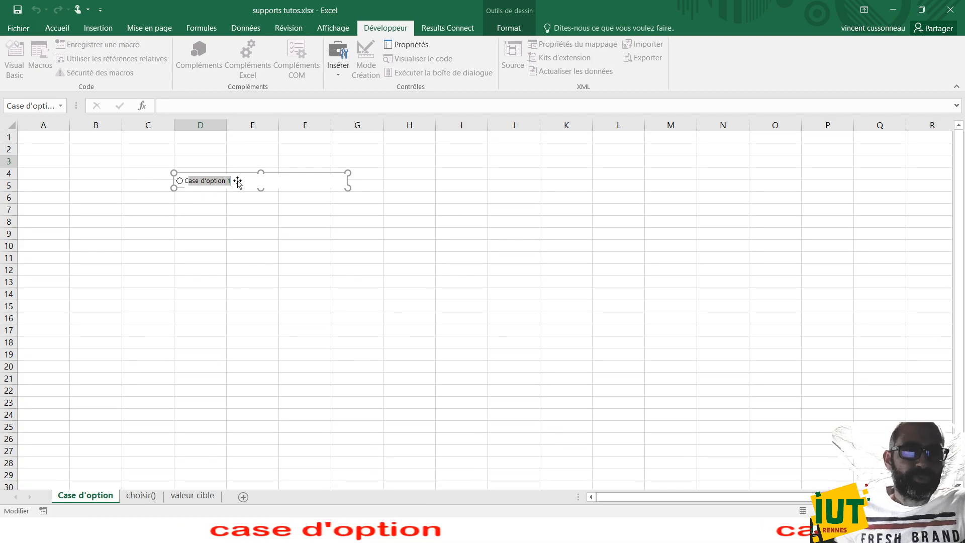
key(BackSpace)
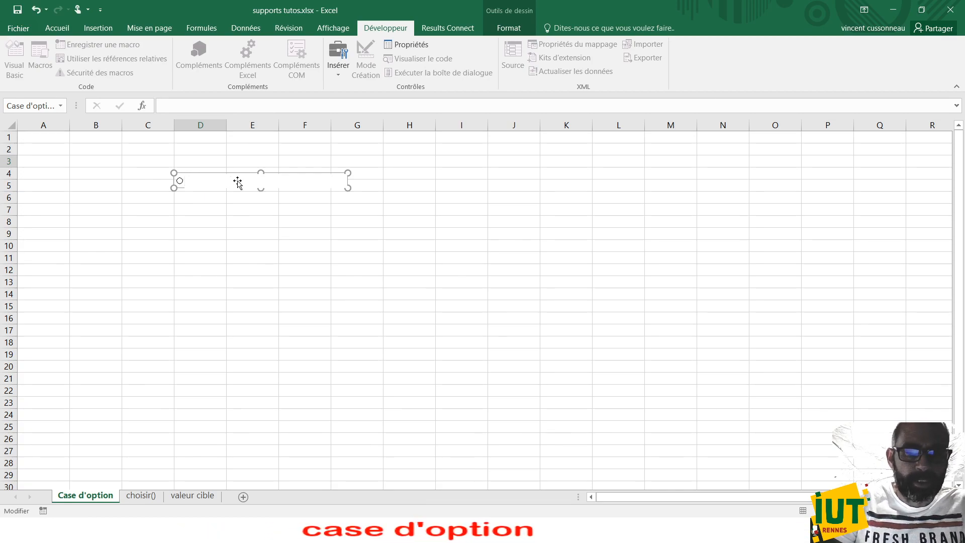
text(Je pré)
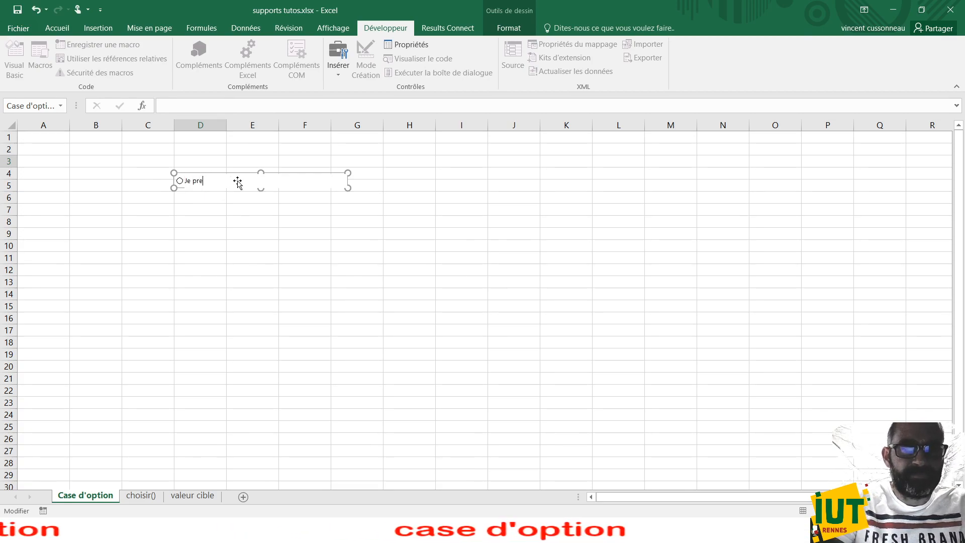
text(fère les )
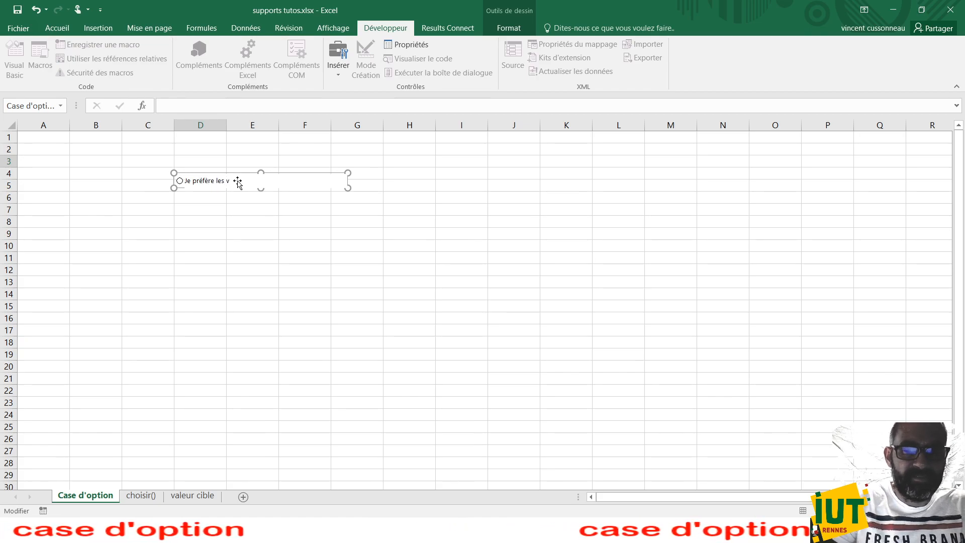
text(vidéos de Vincent)
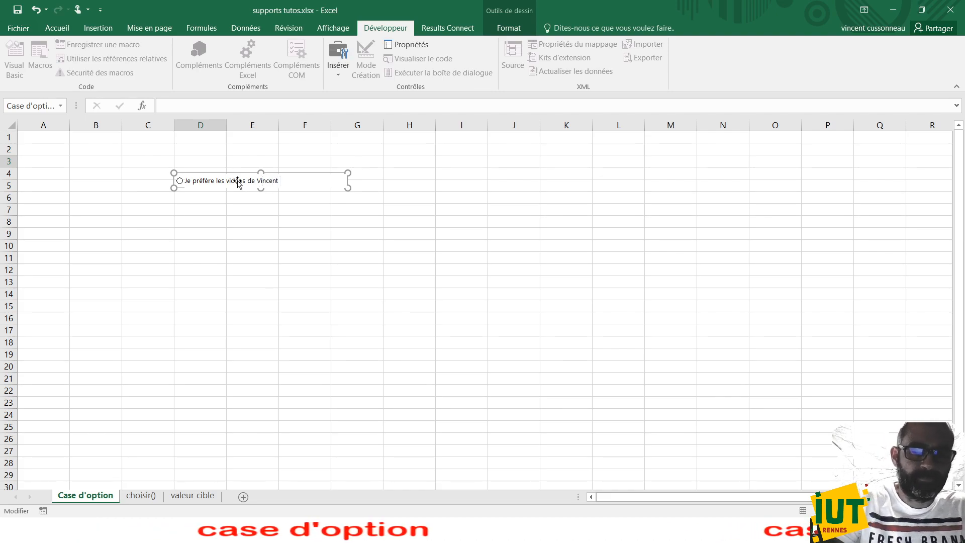
text( C)
click(312, 219)
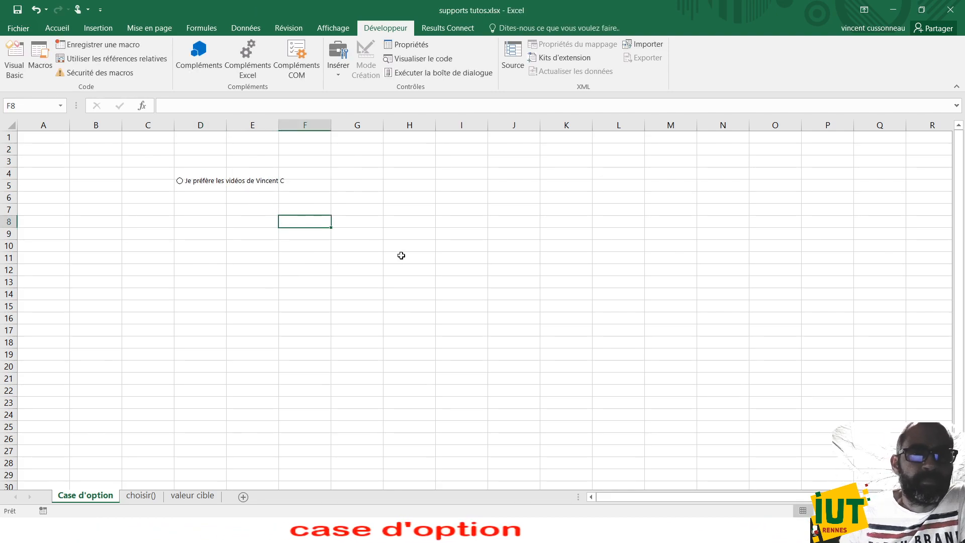
Step: Insert a second form-control option button below the first, covering about cells D6 to F7
click(345, 75)
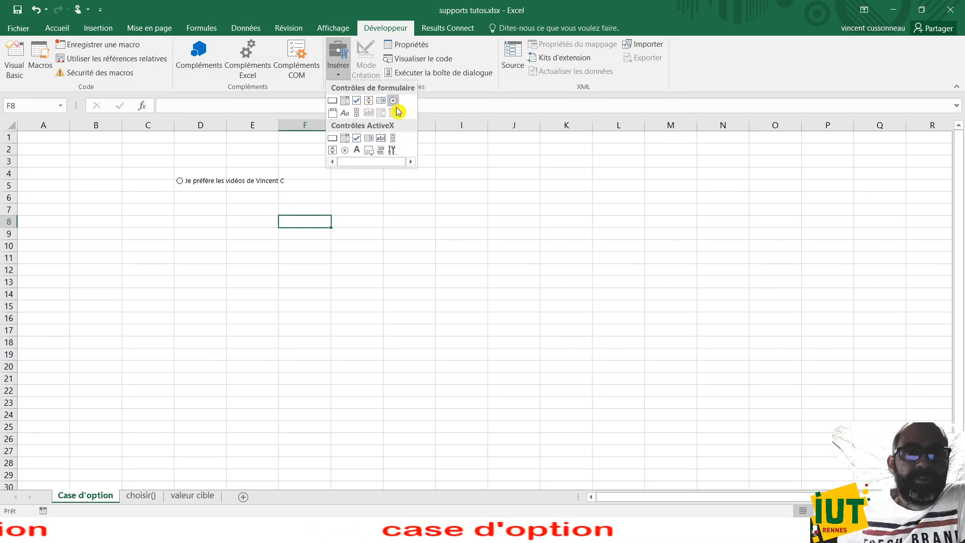
click(395, 102)
drag(176, 197, 319, 211)
Step: Replace the second option button's label with "Je préfère les vidéos de" followed by the second presenter's name
click(189, 202)
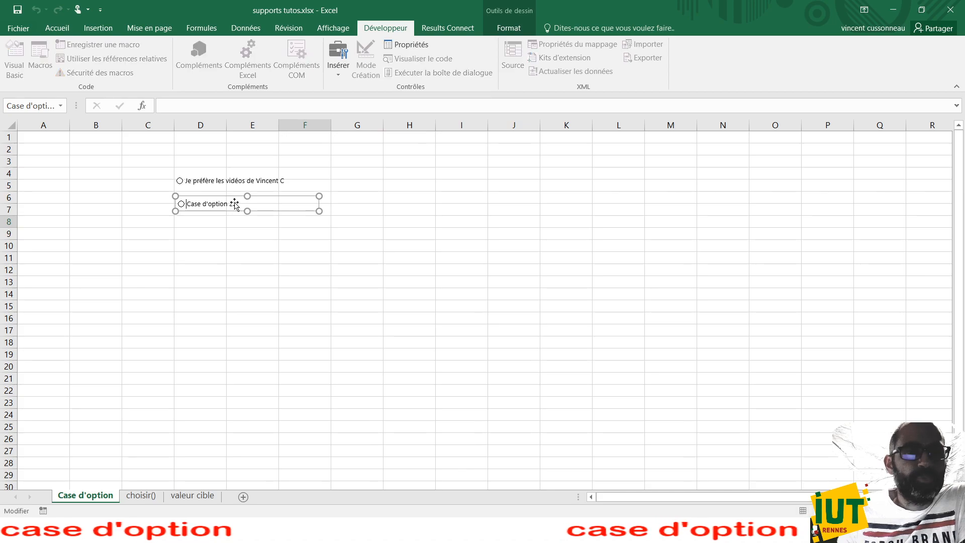
text(Je )
text(pre)
text(fère les )
text(vidéos de C)
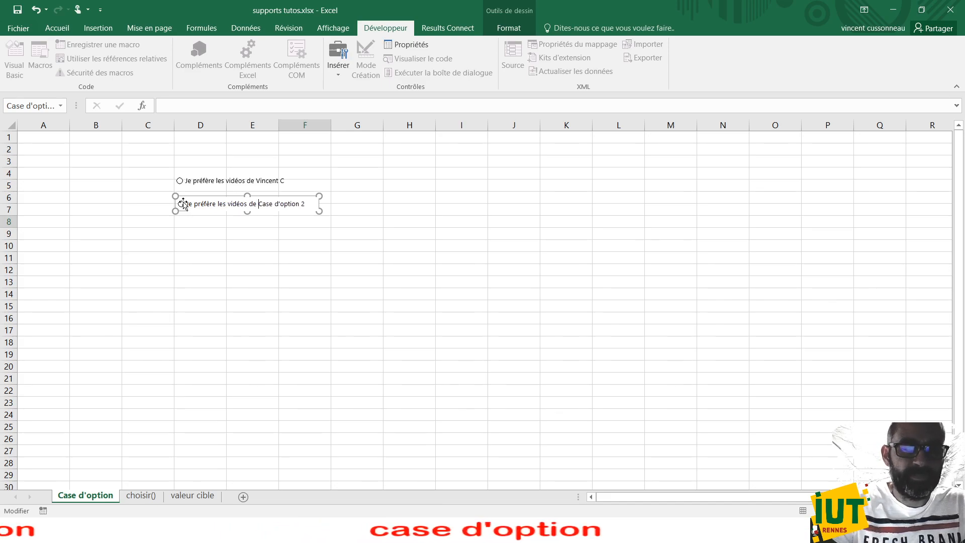
text(illou)
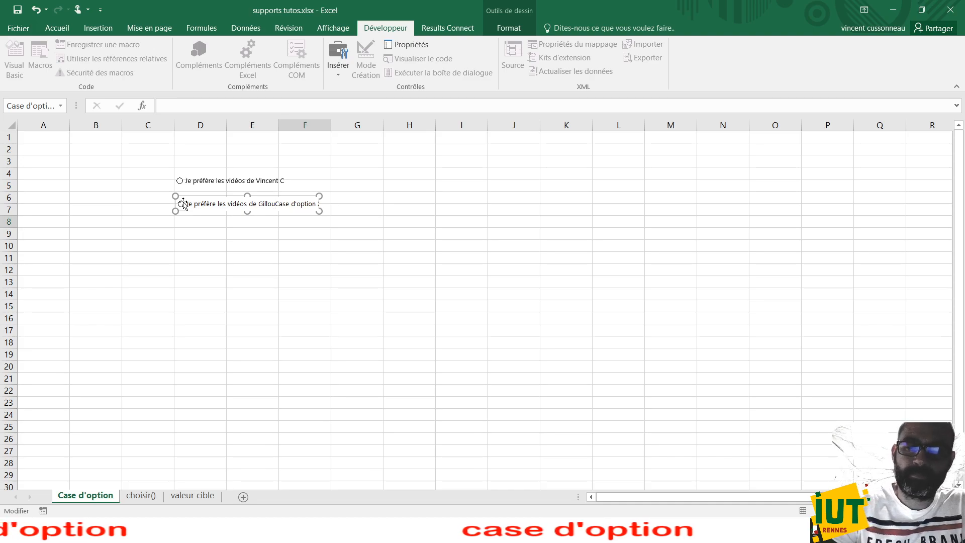
key(Delete)
key(Delete)
key(Delete)
key(Delete)
key(Delete)
key(Delete)
key(Delete)
key(Delete)
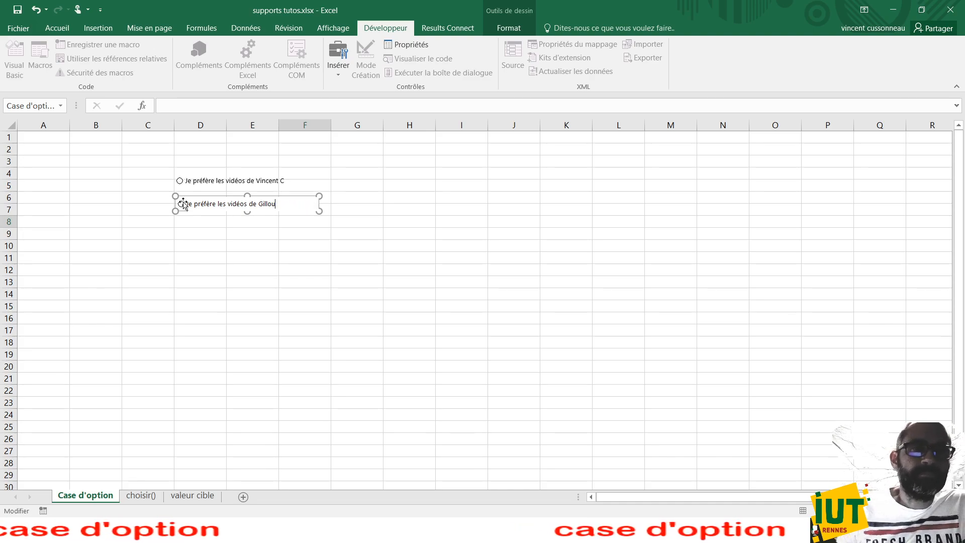
click(231, 265)
click(206, 232)
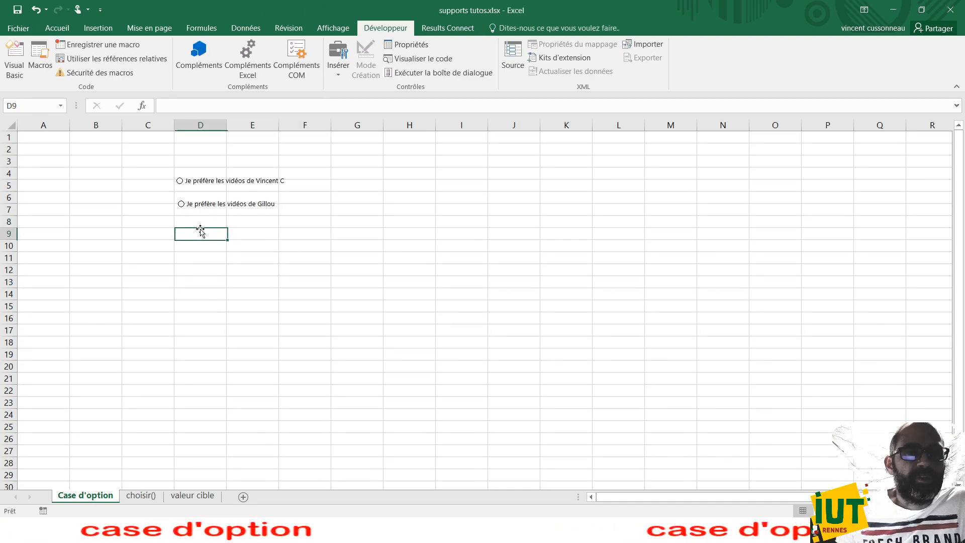
Step: Insert a third form-control option button below the other two, covering about cells D8 to F9
click(346, 74)
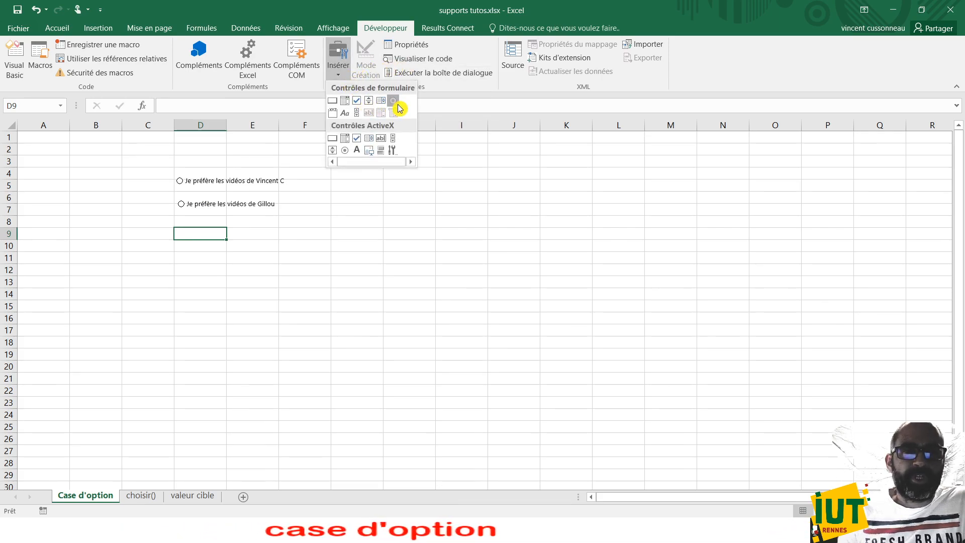
click(394, 101)
drag(176, 217, 310, 234)
Step: Replace the third option button's label with "J'adore les 2"
click(191, 227)
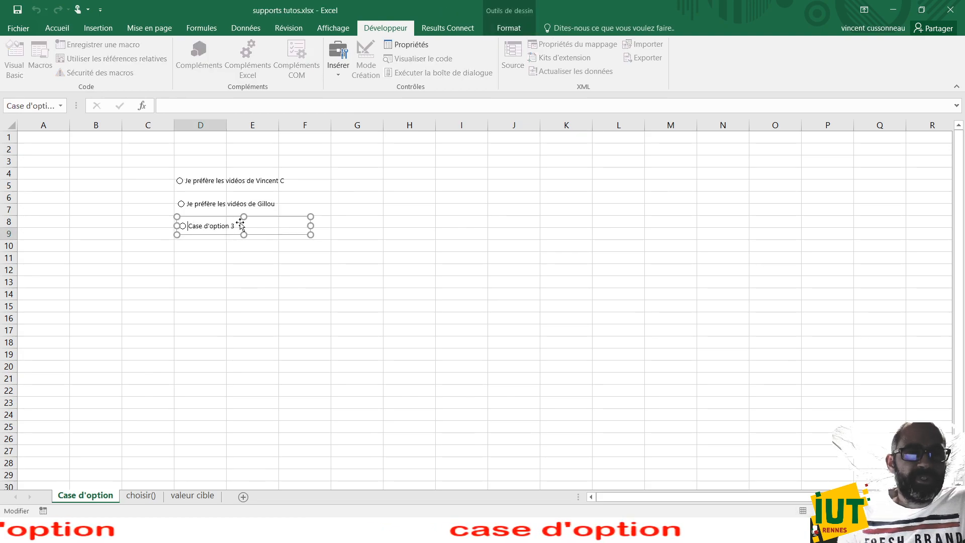
drag(187, 227, 239, 227)
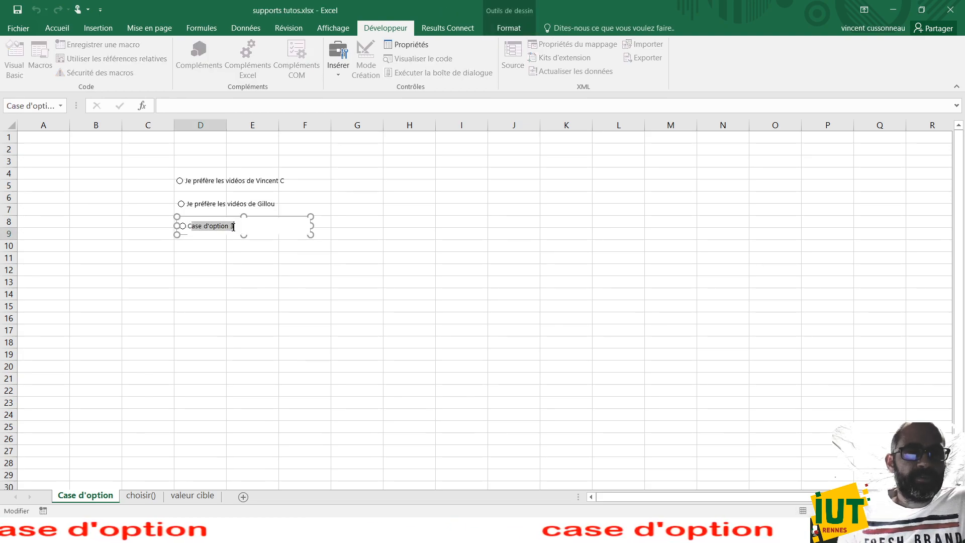
key(Delete)
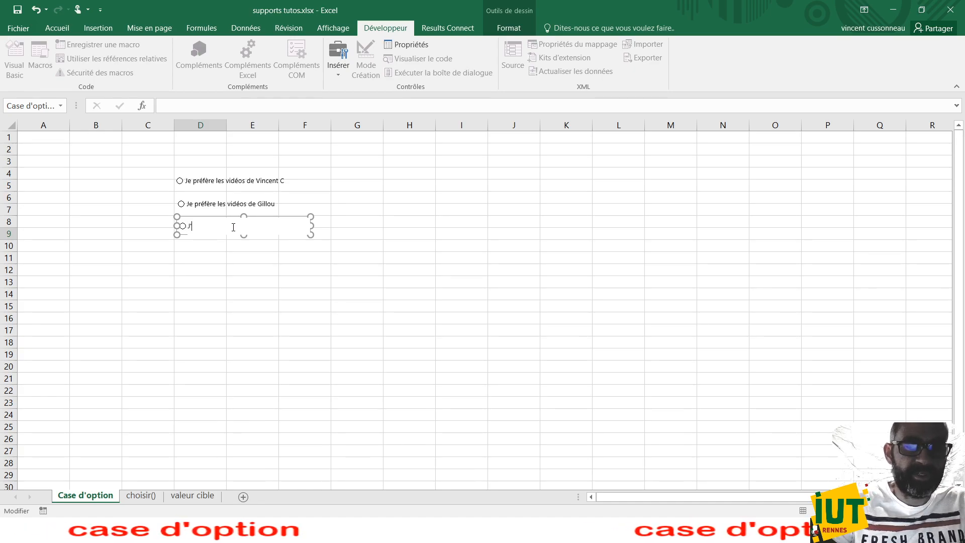
text(J'adore les 2)
click(385, 290)
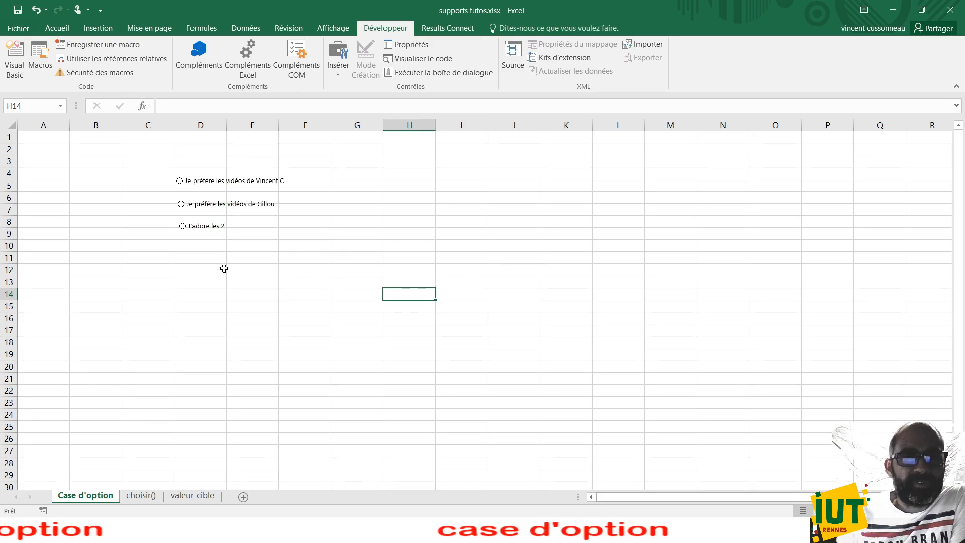
Step: Test the option buttons by selecting the second option and ending on "J'adore les 2"
click(230, 207)
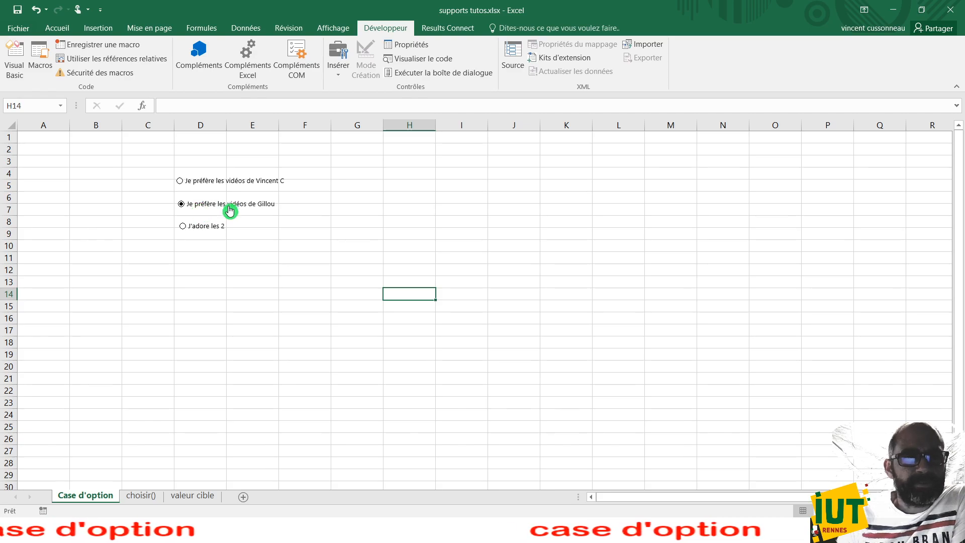
click(234, 199)
click(203, 231)
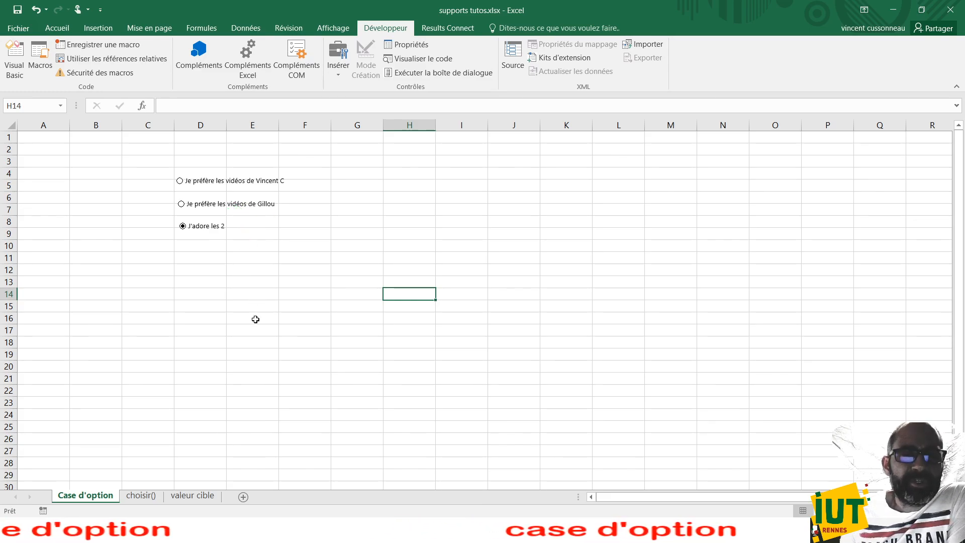
Step: Link the second option button to cell $I$6 in its control format settings
right_click(246, 213)
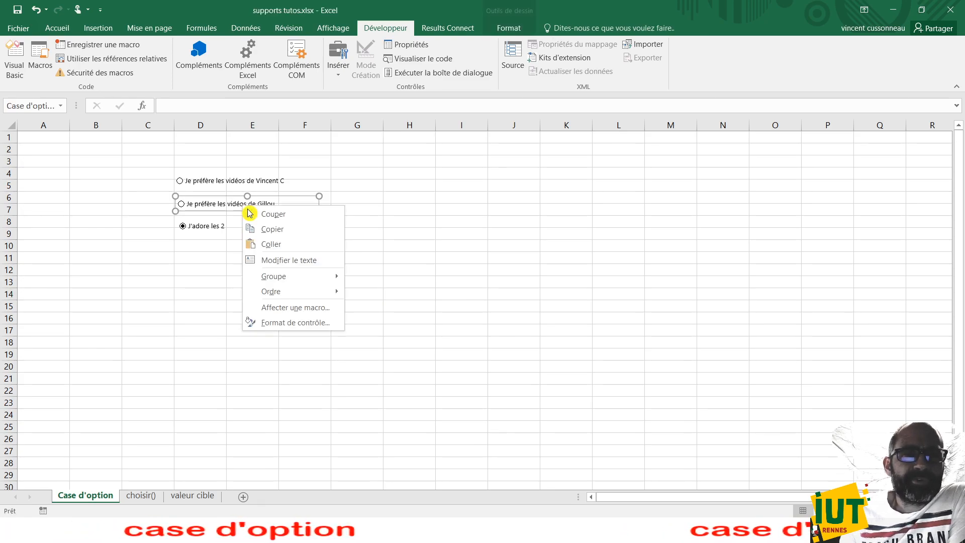
click(300, 329)
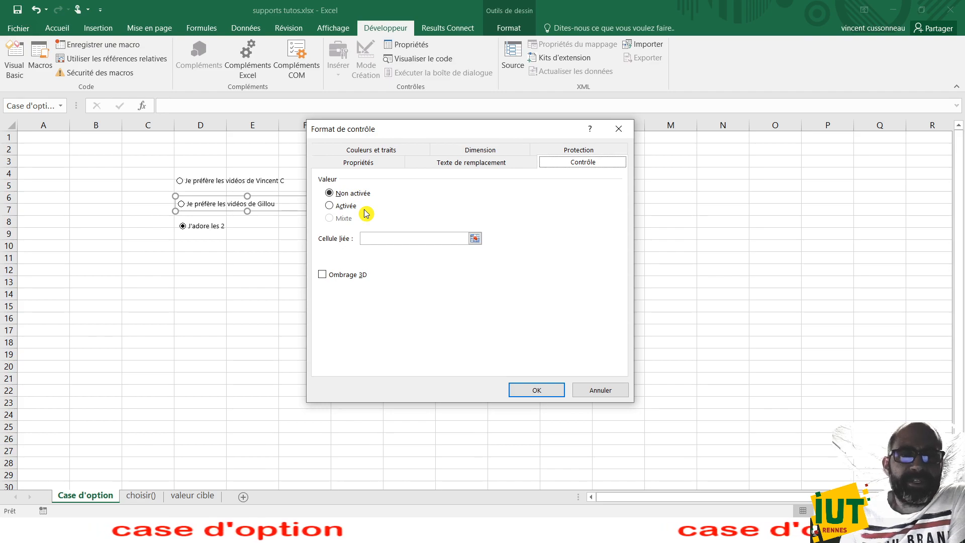
click(365, 237)
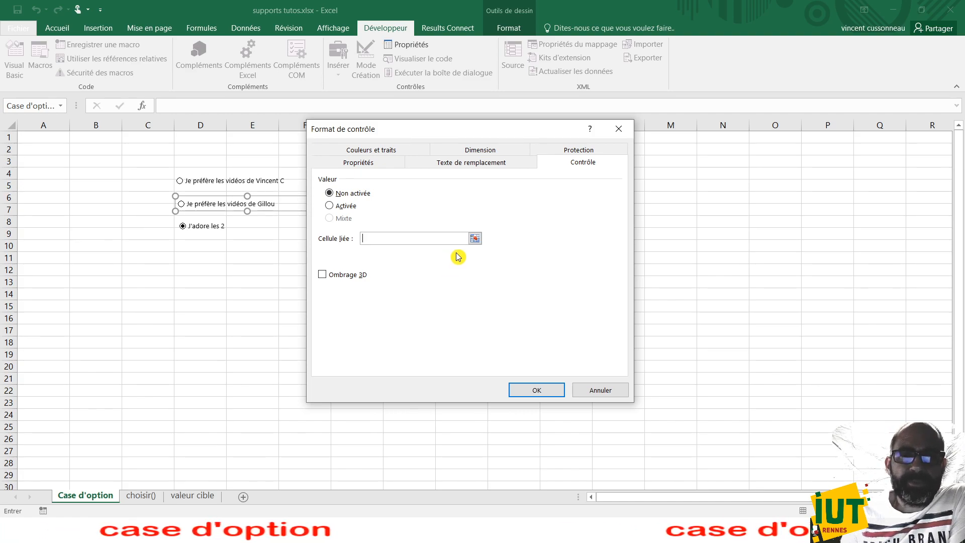
click(475, 239)
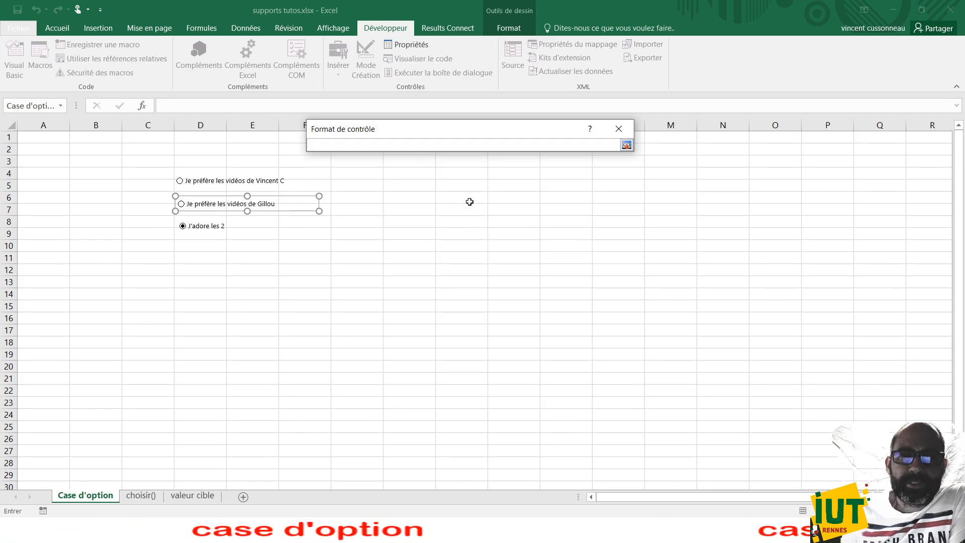
click(469, 199)
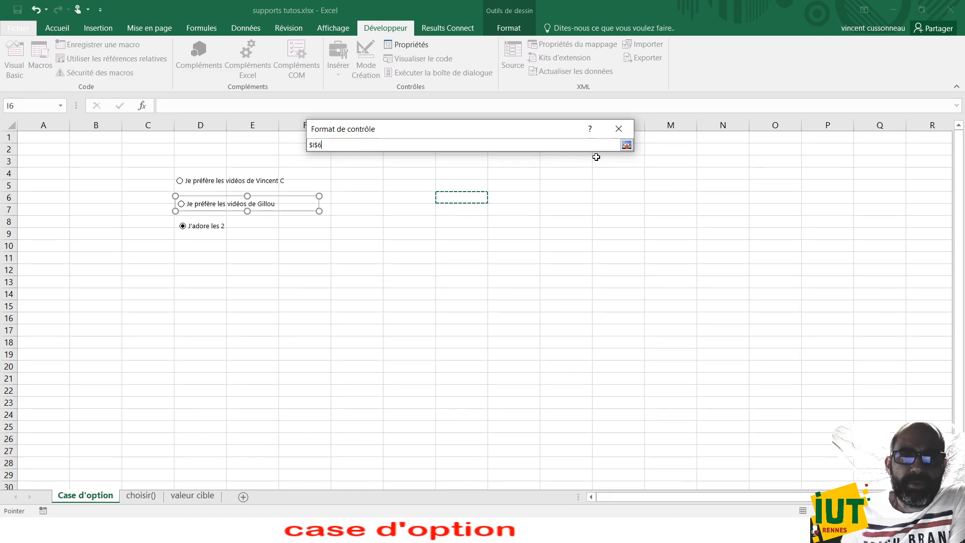
click(627, 145)
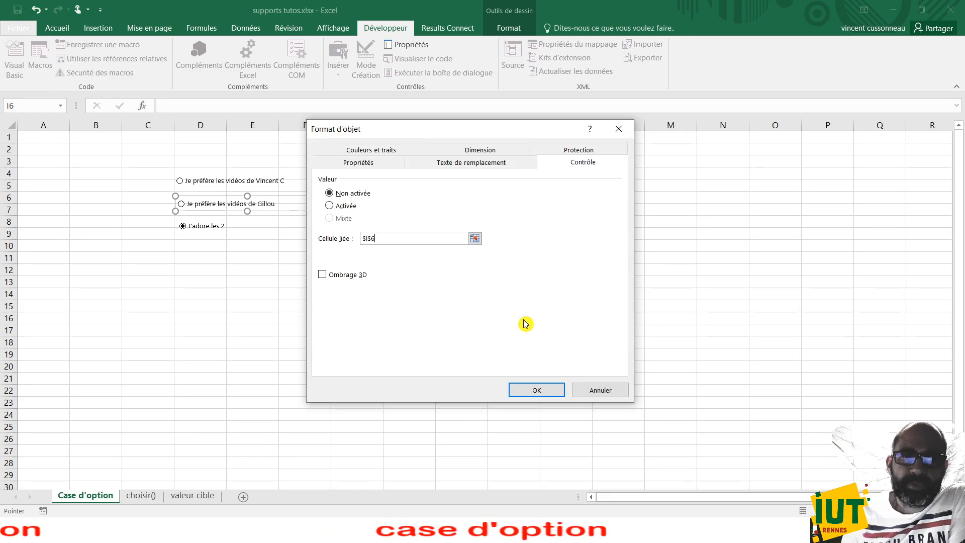
click(537, 390)
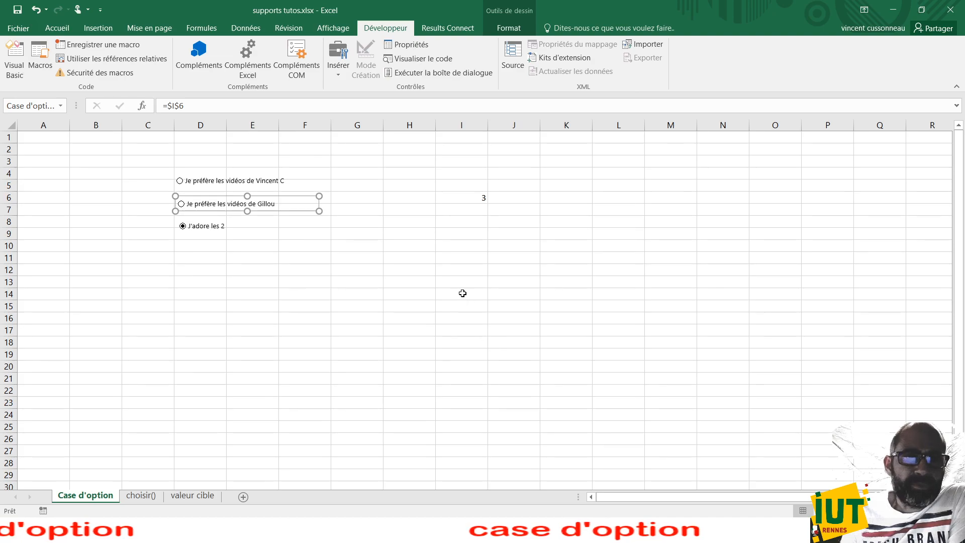
Step: Deselect the control and choose the first option button to test the linked cell
click(337, 284)
click(244, 187)
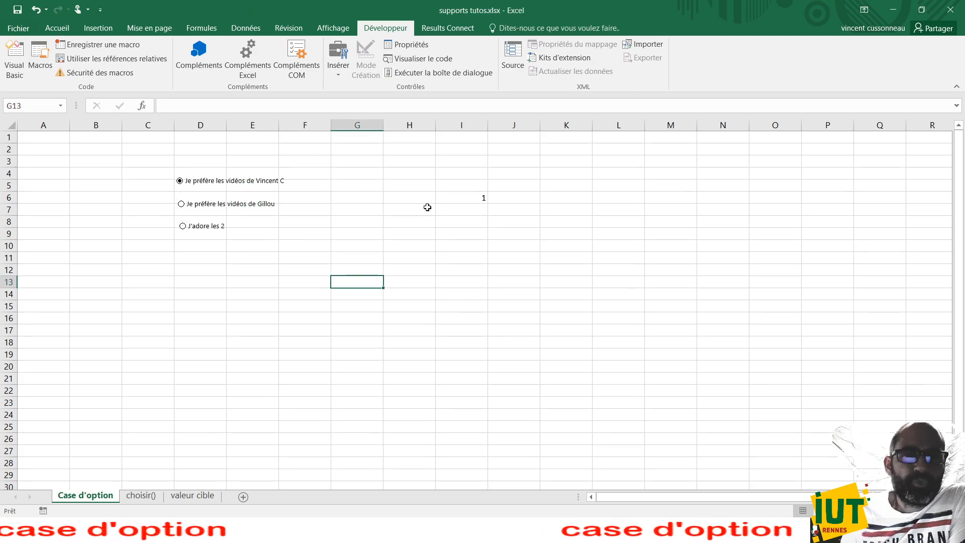
Step: Choose the second option button, then "J'adore les 2", to test the value returned in the linked cell
click(221, 206)
click(216, 231)
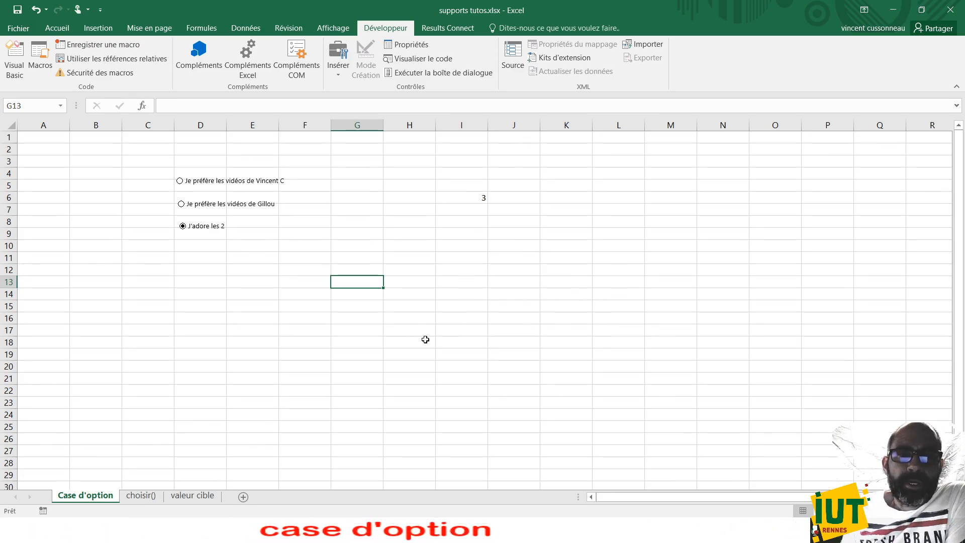
click(250, 230)
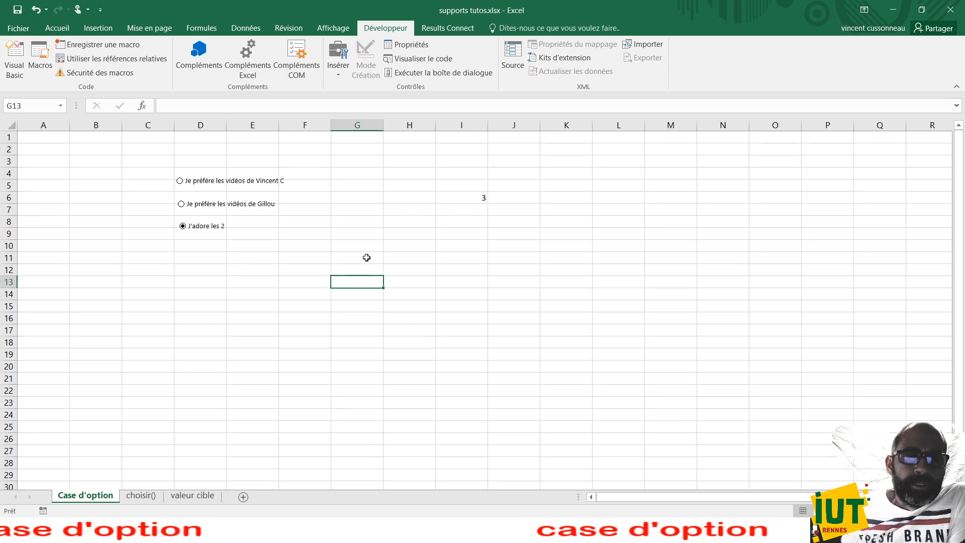
click(474, 251)
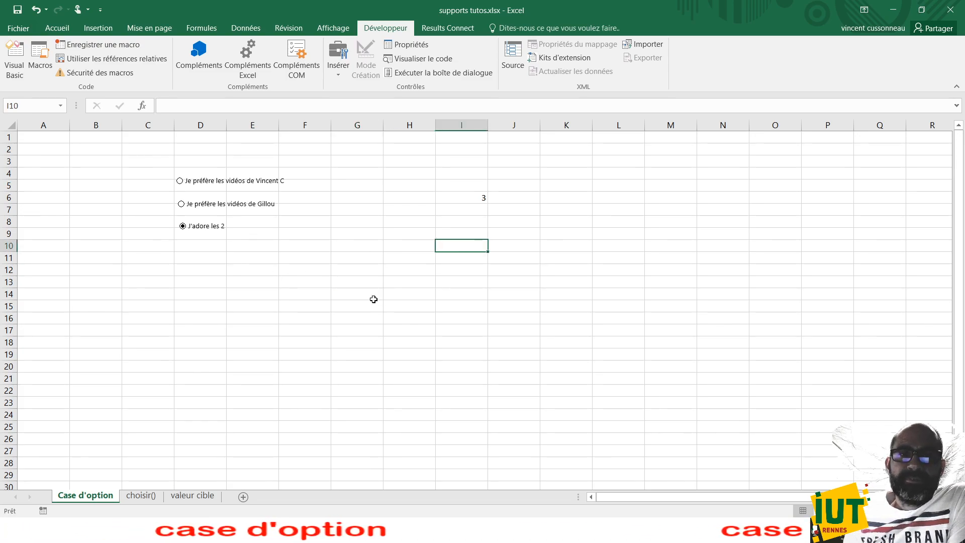
click(246, 286)
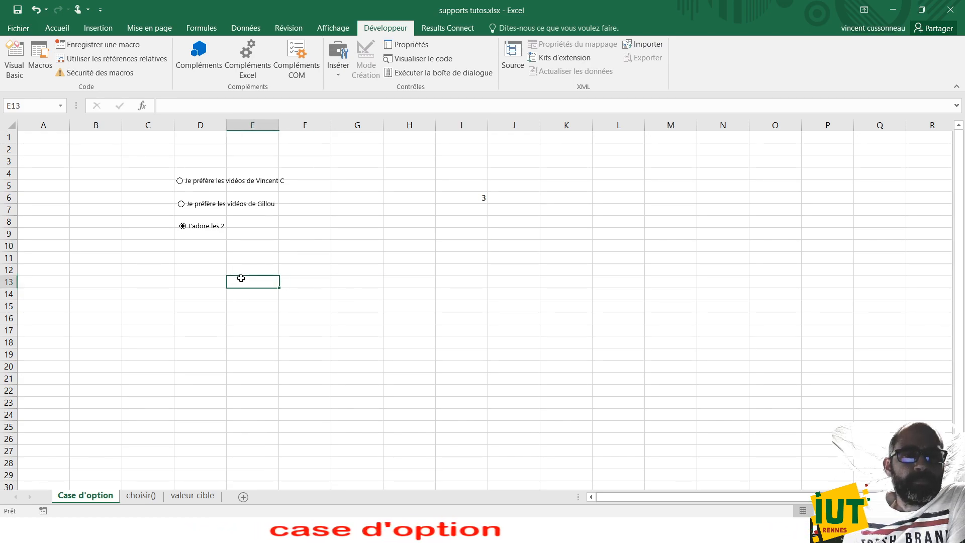
Step: Insert a form check box in row 15 below the option buttons and label it "j'aime les vidéos de" plus the first video creator's name
click(346, 80)
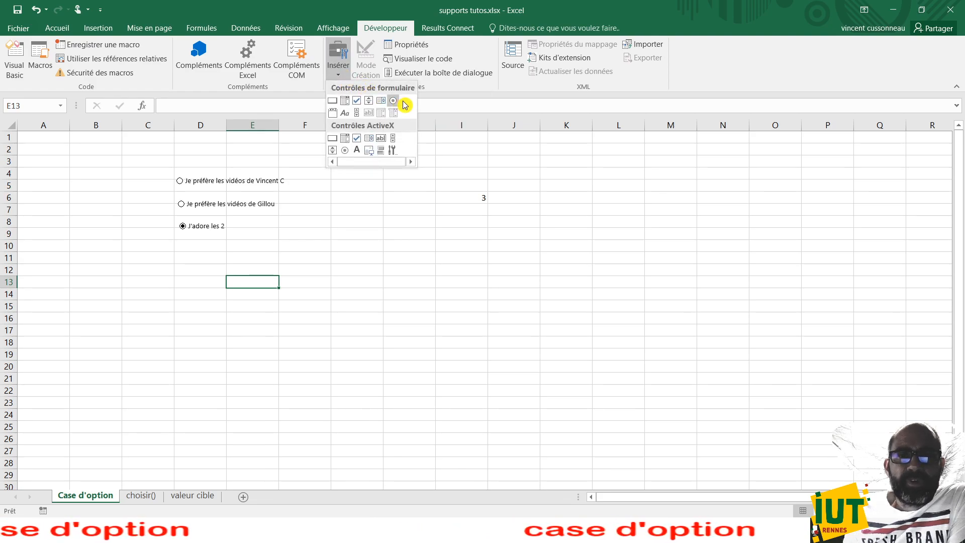
click(357, 101)
drag(166, 308, 280, 316)
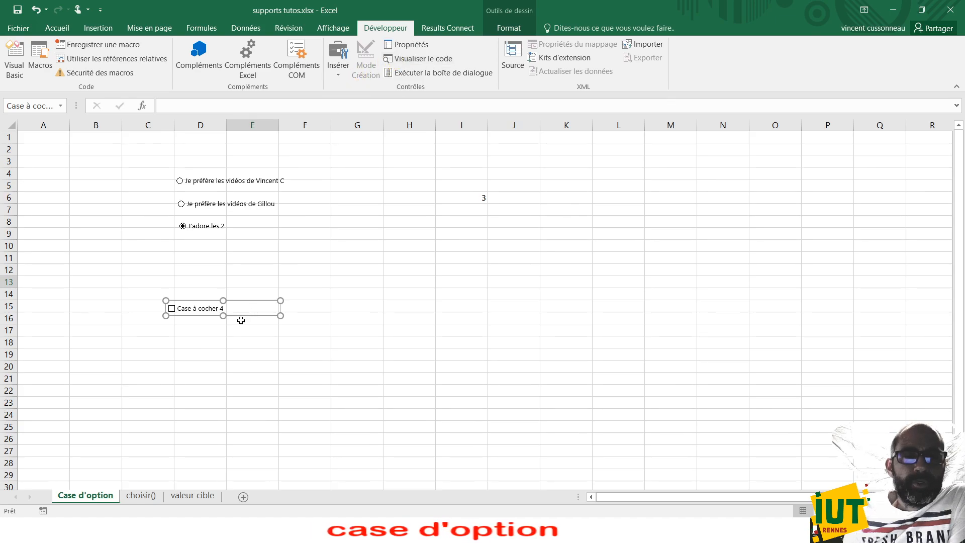
click(188, 310)
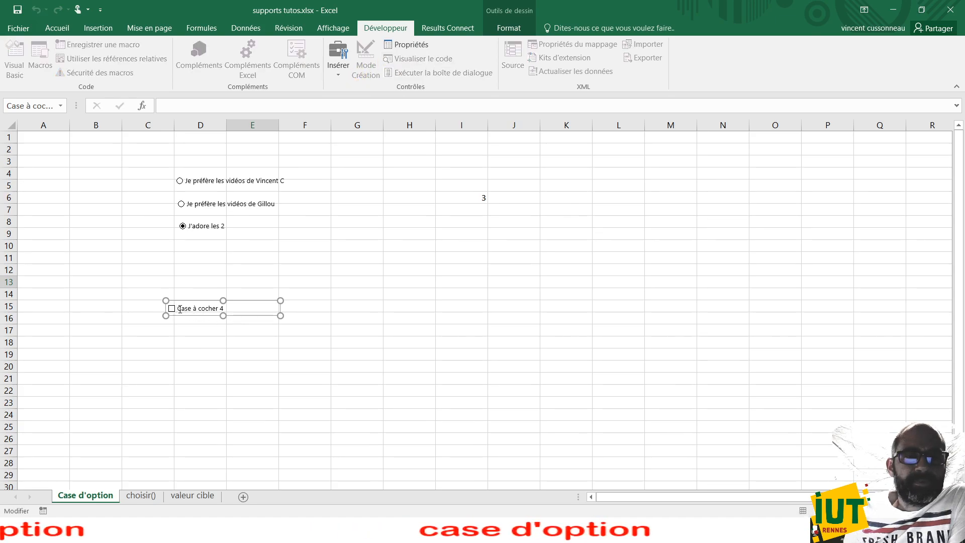
drag(170, 308, 224, 308)
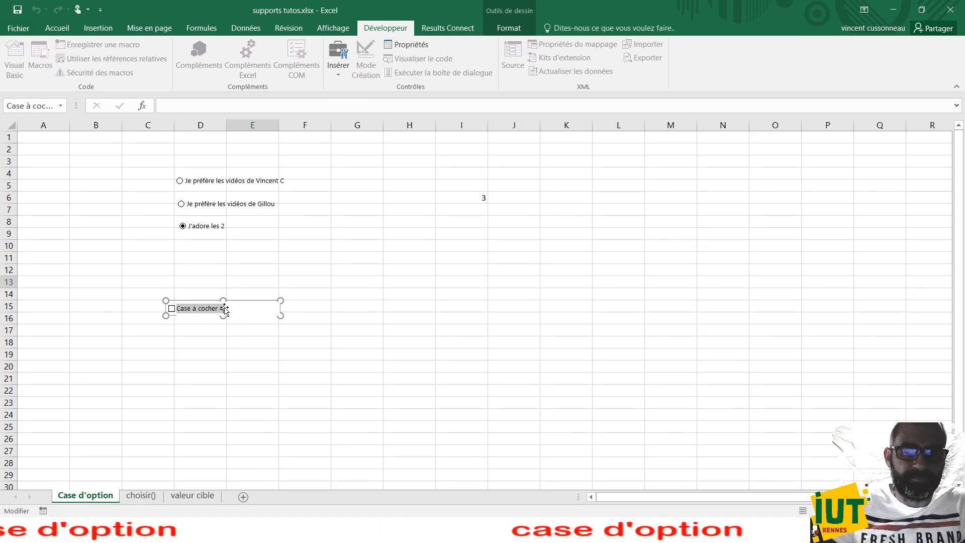
text(je)
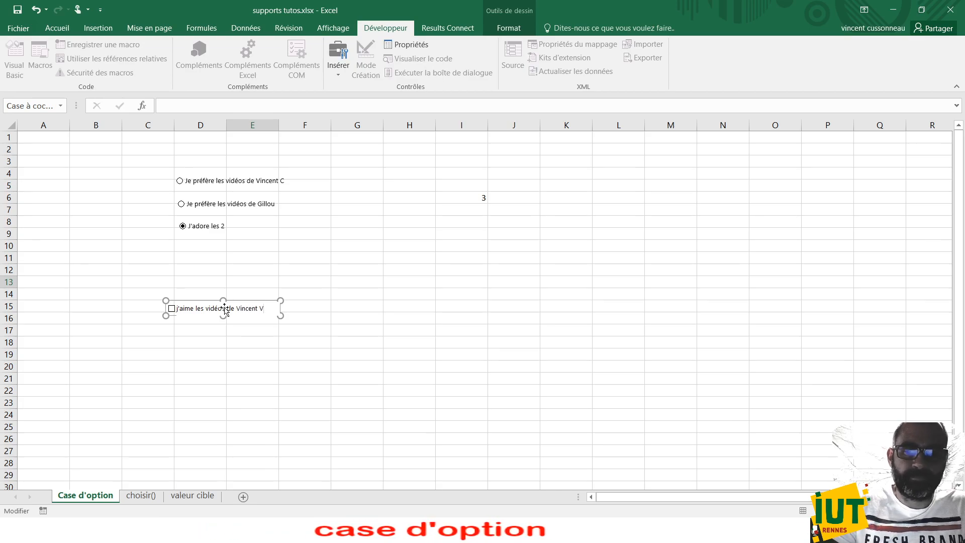
click(227, 341)
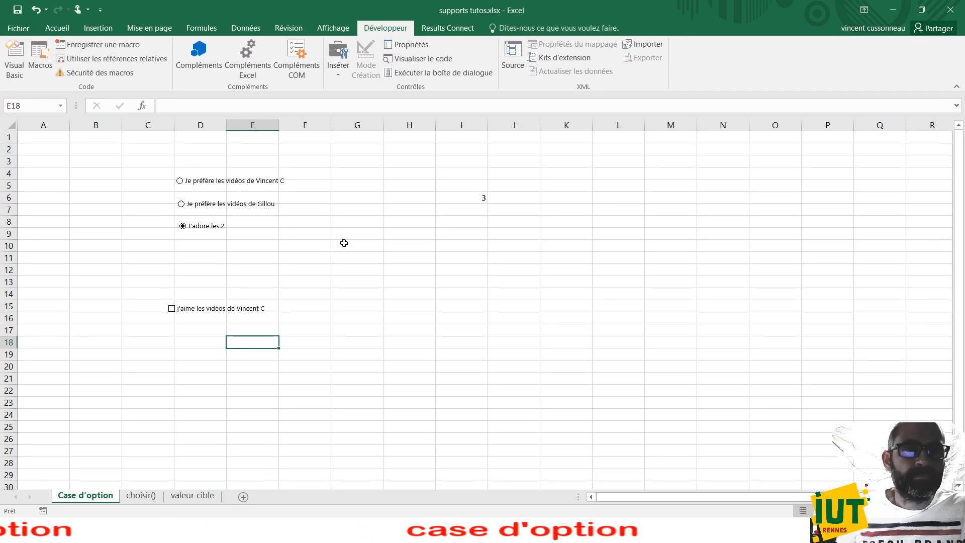
Step: Add a second form check box around row 17 and label it "J'aime les vidéos de" plus the second video creator's name
click(345, 85)
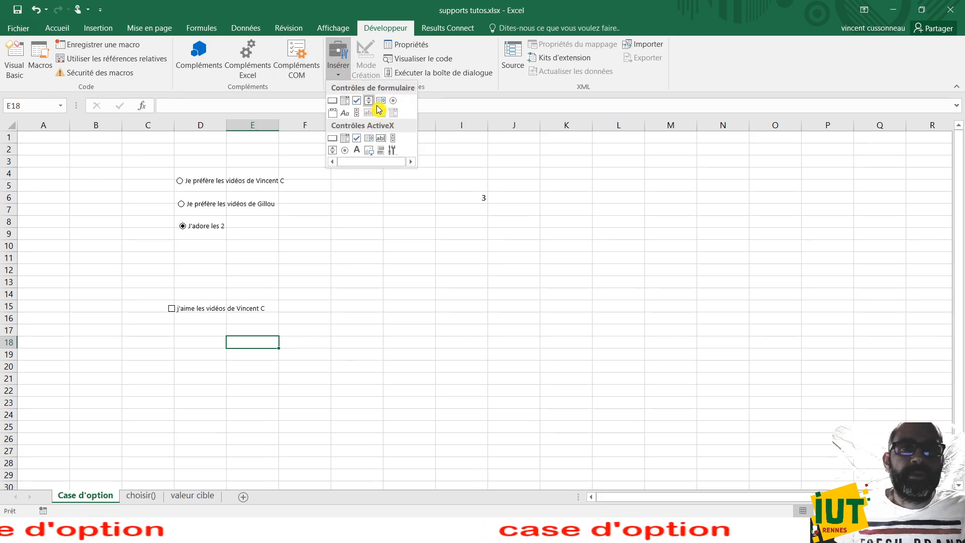
click(358, 105)
drag(168, 322, 269, 339)
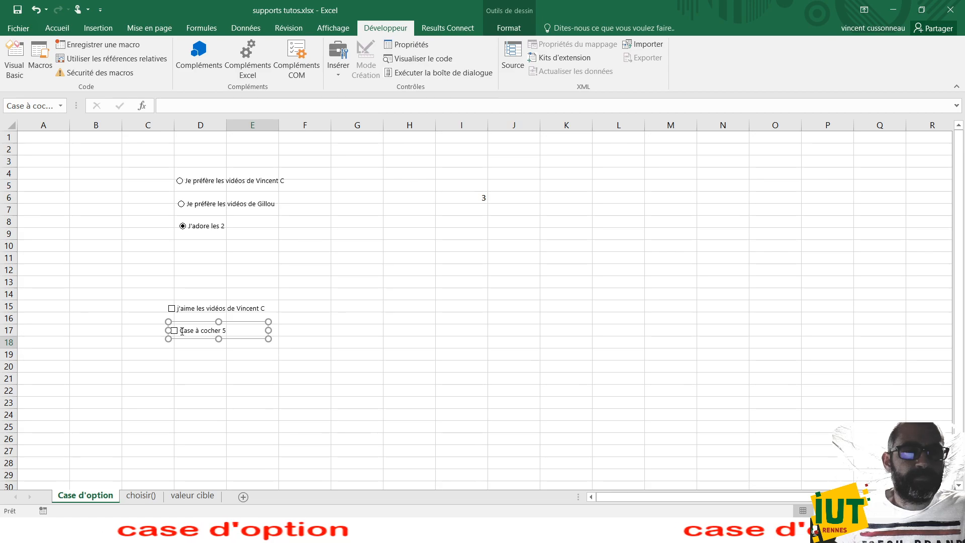
click(182, 332)
text(J'aime les vidéos de GillouCas)
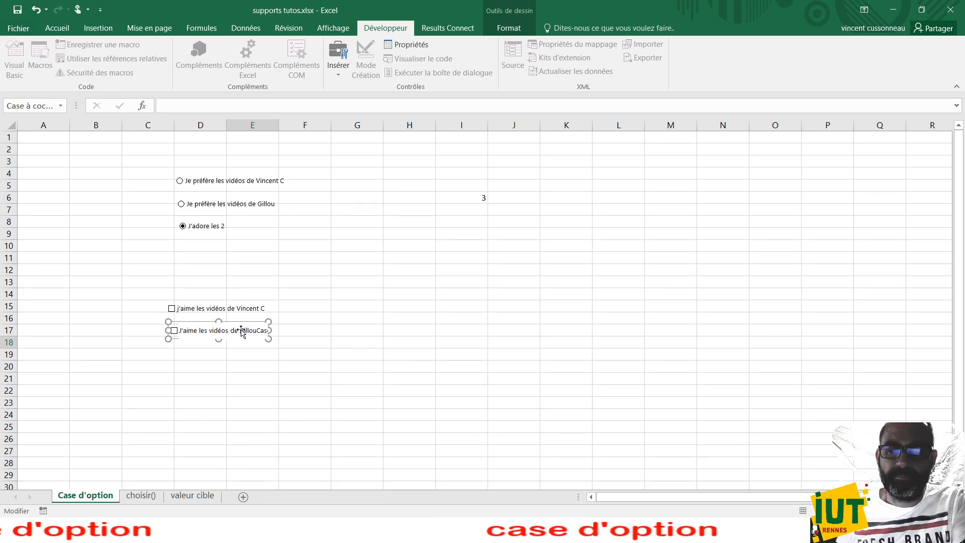
key(Delete)
key(Delete)
key(Delete)
key(Delete)
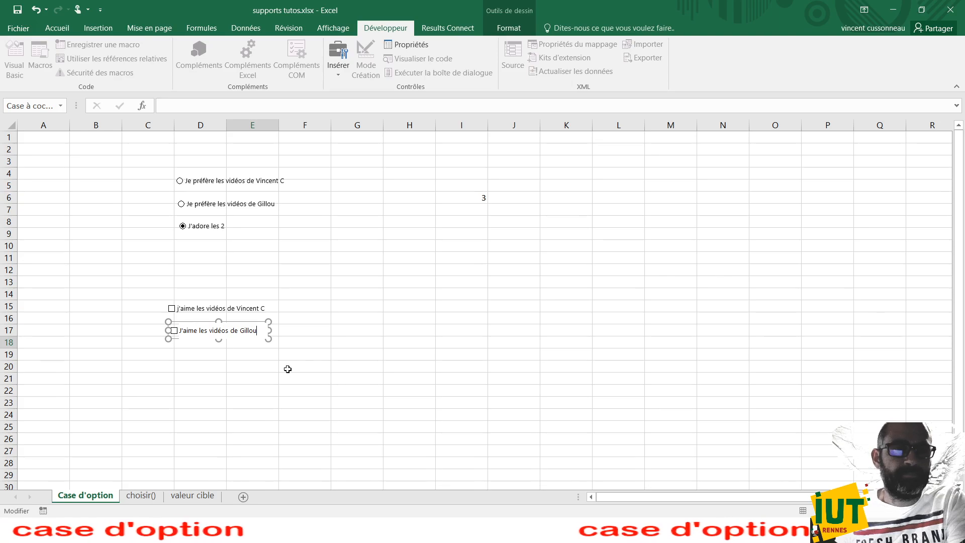
click(287, 374)
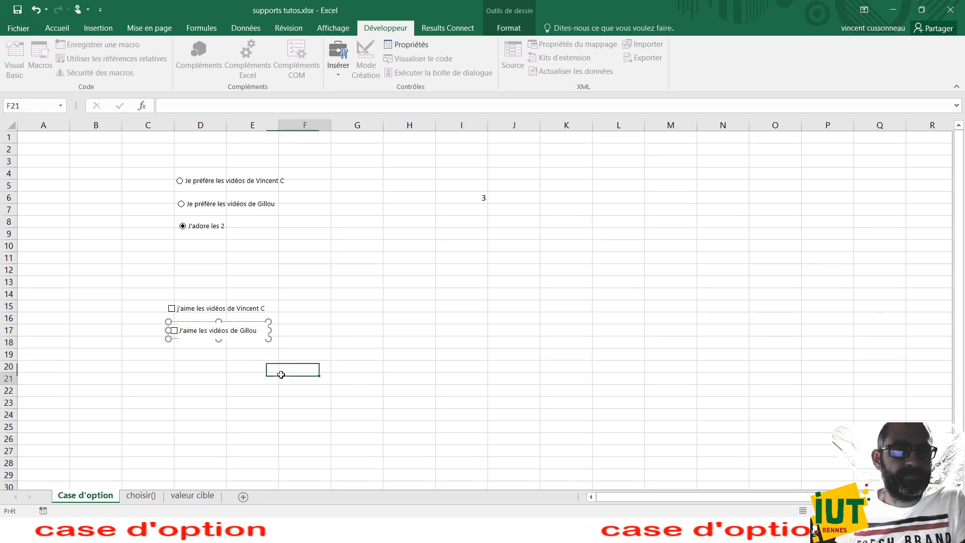
Step: Add a third form check box around row 19 and replace its label with "Je n'aime pas les vidéos"
click(340, 73)
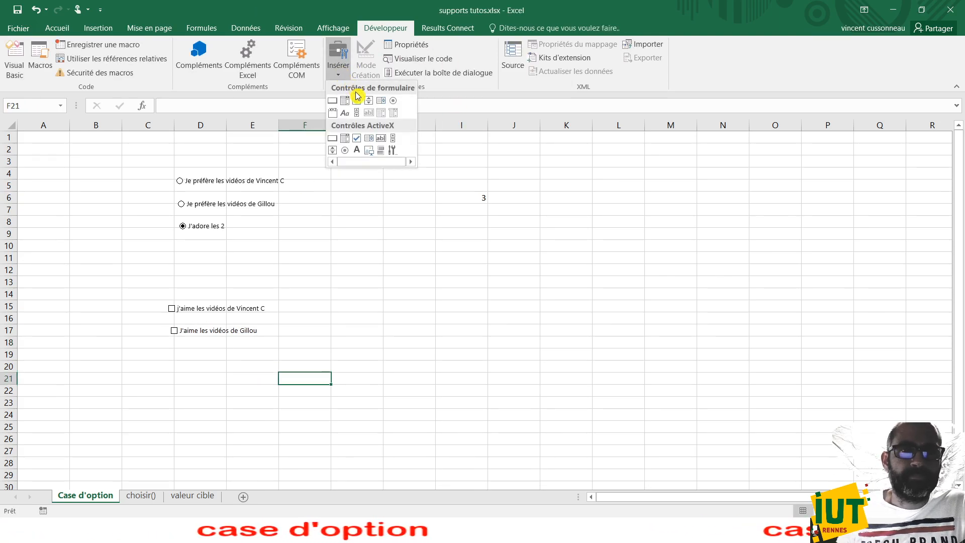
click(356, 100)
drag(168, 348, 277, 364)
click(185, 353)
text(Je n'aime pas les vidéoCase à co)
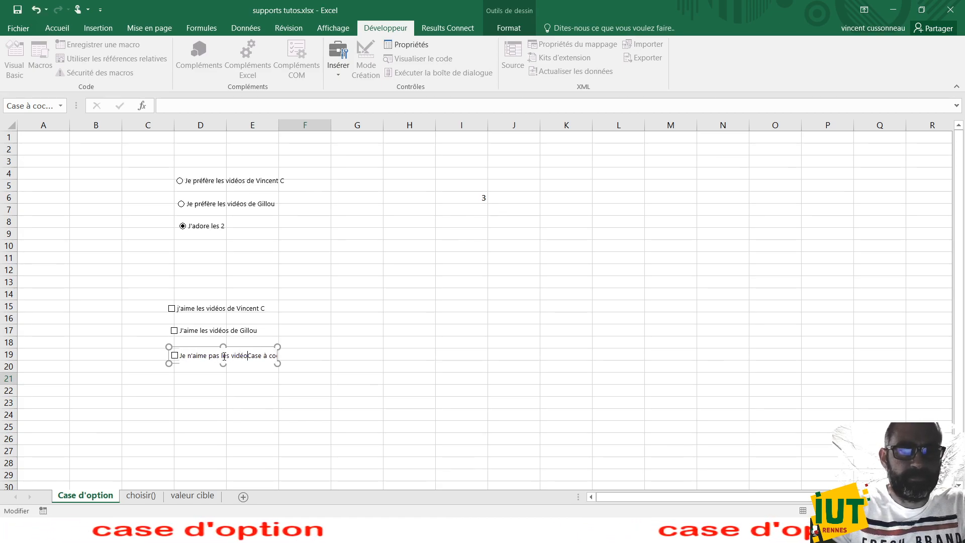
key(Delete)
key(Delete)
key(Delete)
key(Delete)
key(Delete)
key(Delete)
key(Delete)
key(Delete)
key(Delete)
click(369, 391)
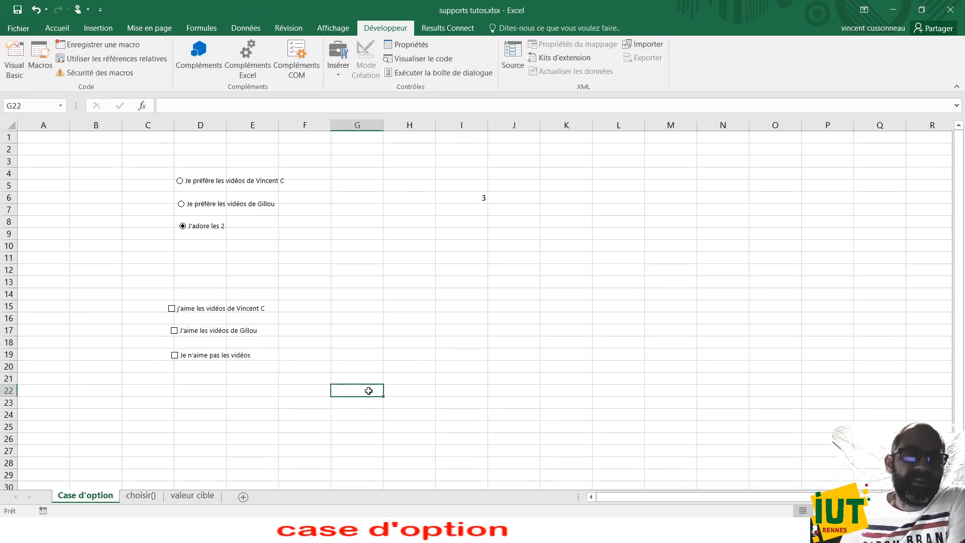
Step: Tick the first two check boxes and link the first one to cell $I$16 in its control format settings
click(175, 316)
click(176, 333)
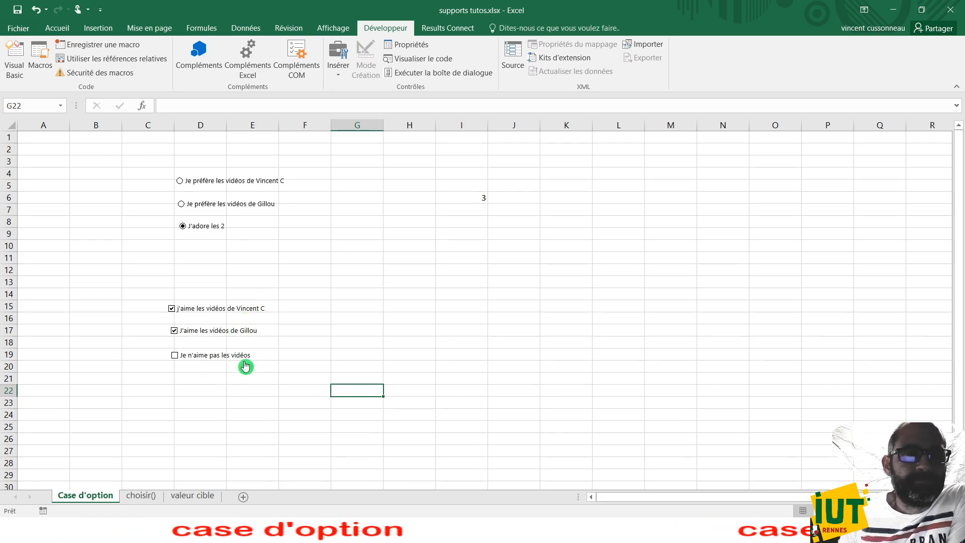
ctrl+click(241, 307)
right_click(241, 307)
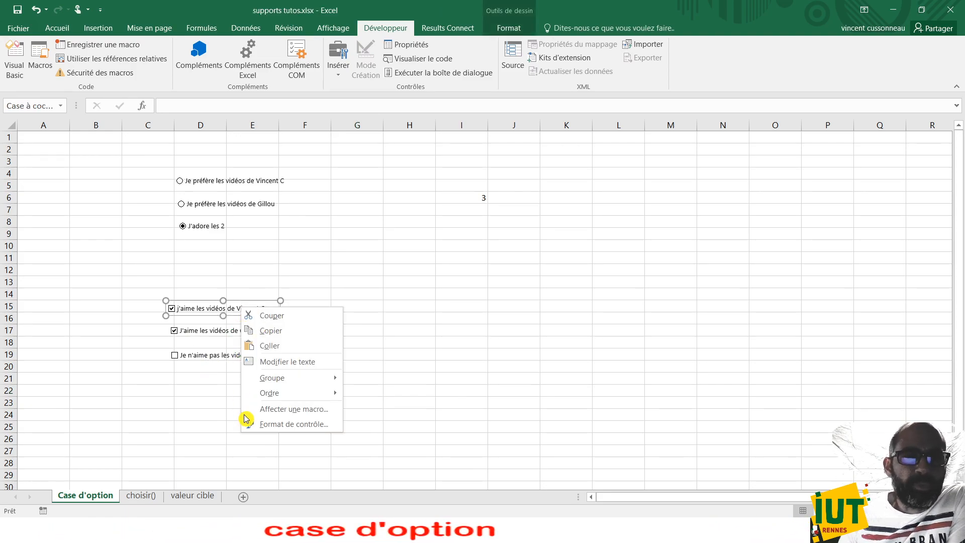
click(279, 424)
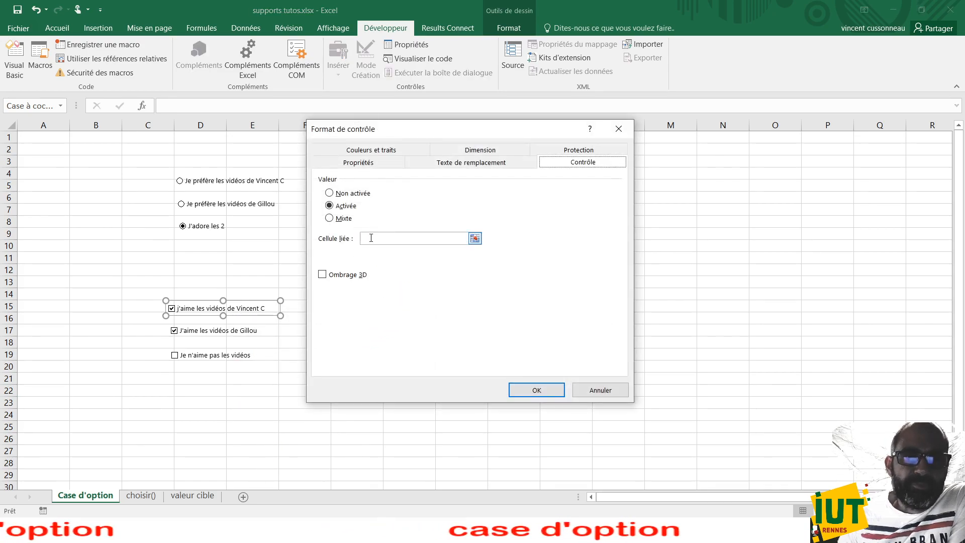
click(474, 237)
click(467, 317)
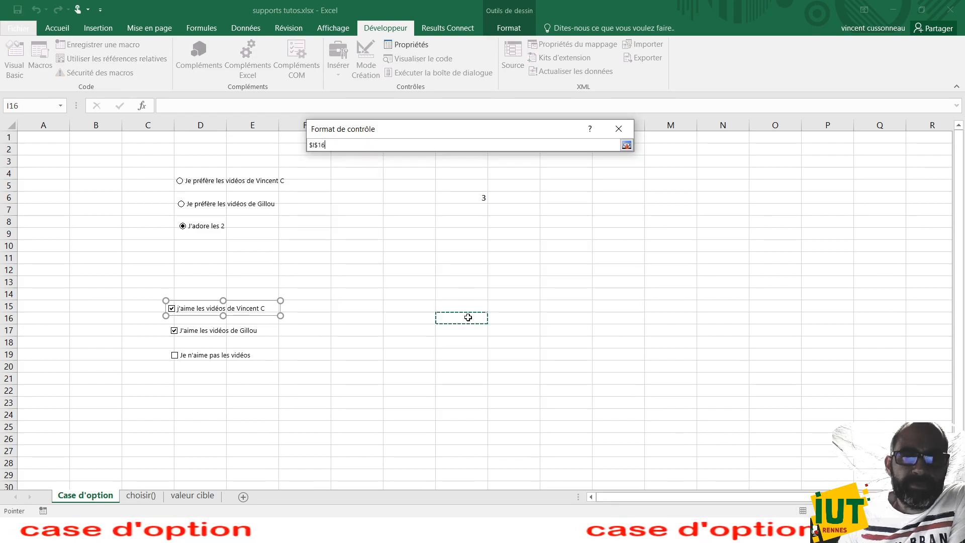
click(626, 145)
click(528, 392)
click(463, 368)
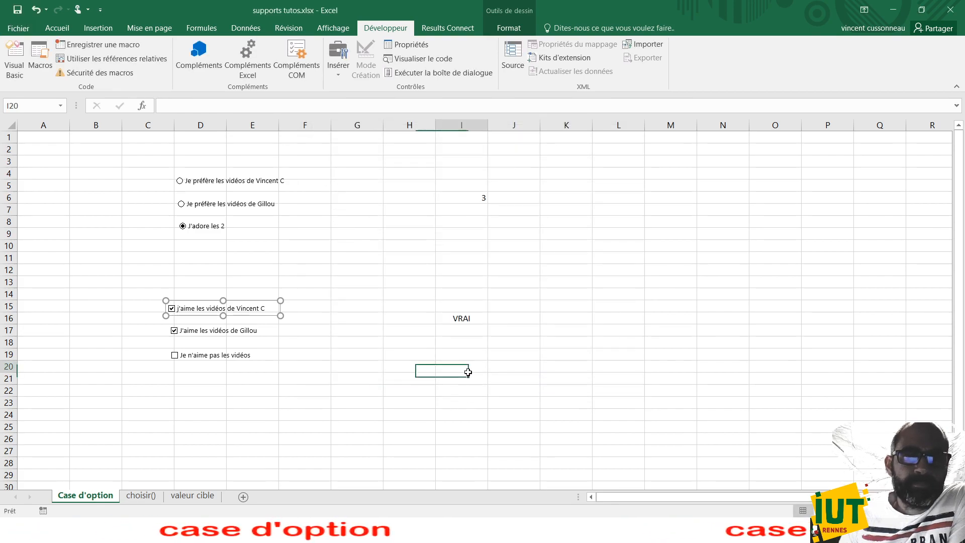
Step: Toggle the check boxes to test the linked cell I16, ending with all three unticked
click(459, 319)
click(203, 355)
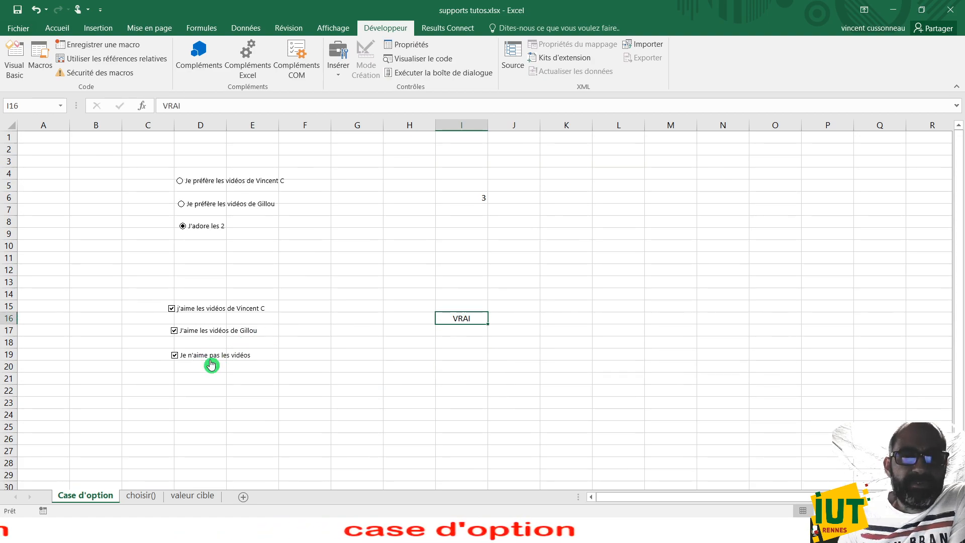
click(209, 330)
click(213, 358)
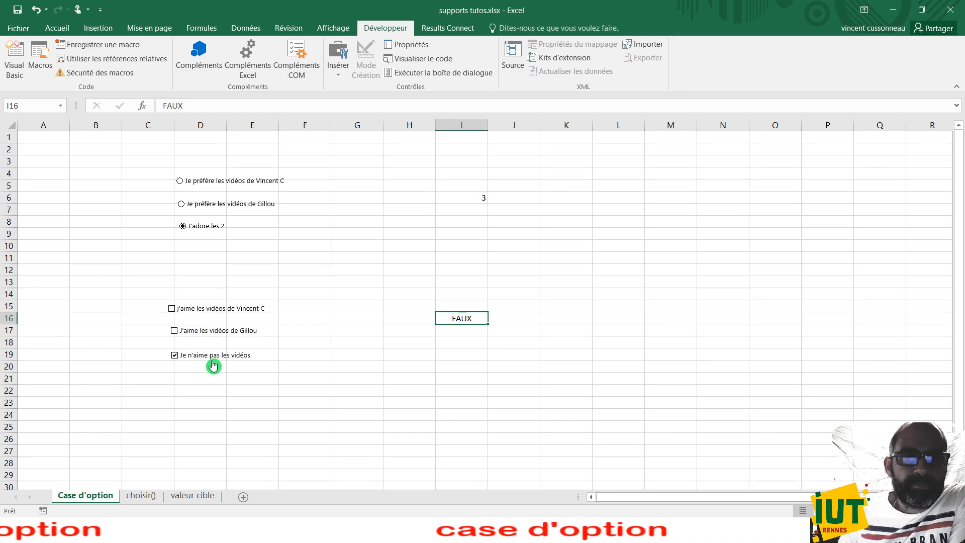
click(212, 318)
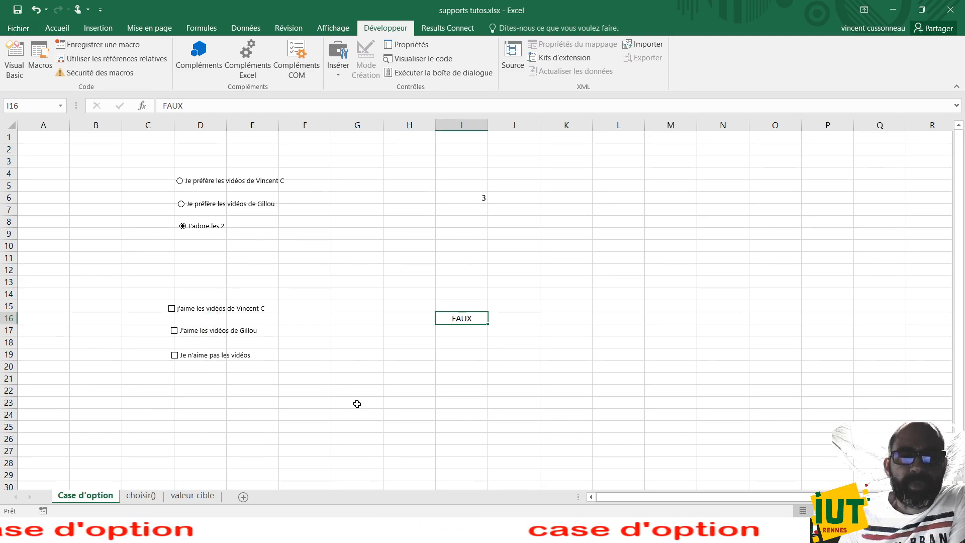
click(243, 314)
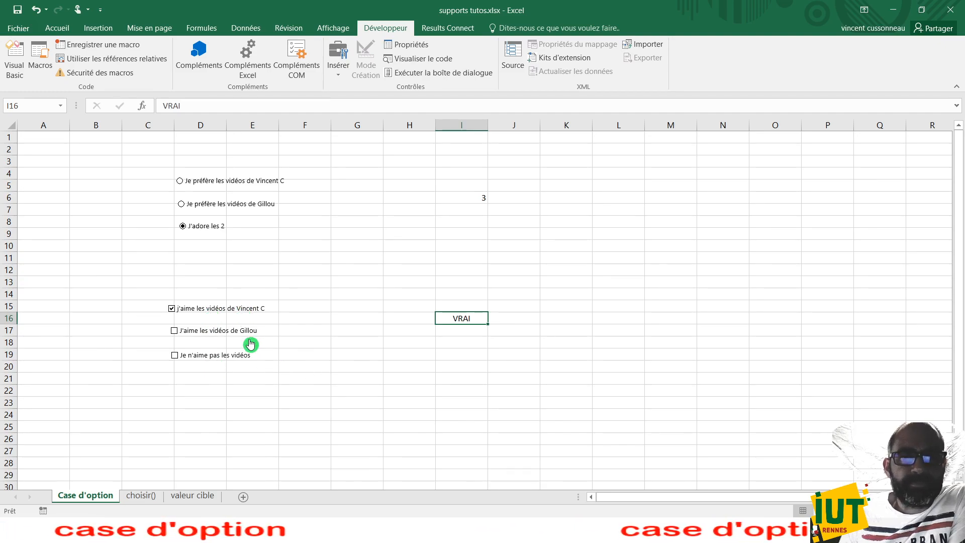
click(239, 315)
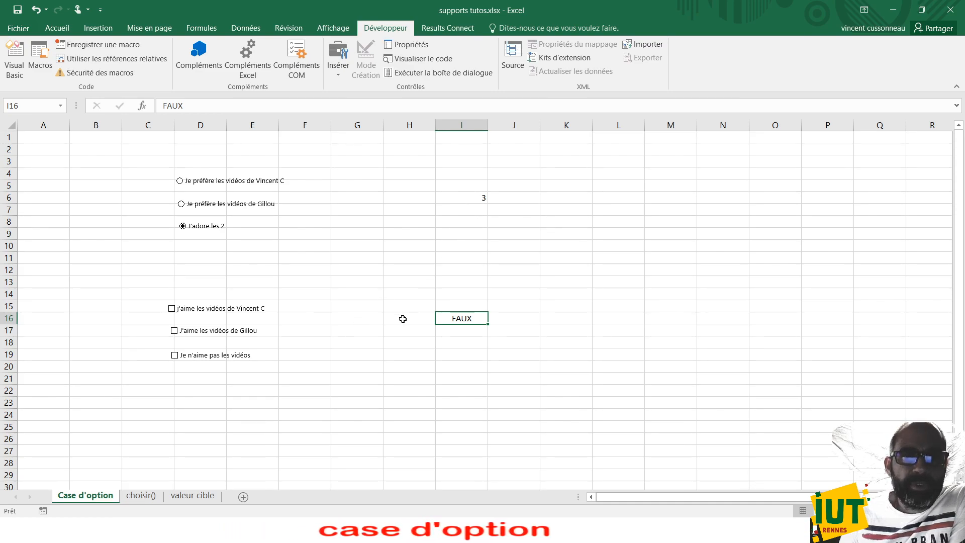
Step: Insert a vertical form scroll bar at the border of columns L and M, spanning about rows 7 to 14
click(346, 82)
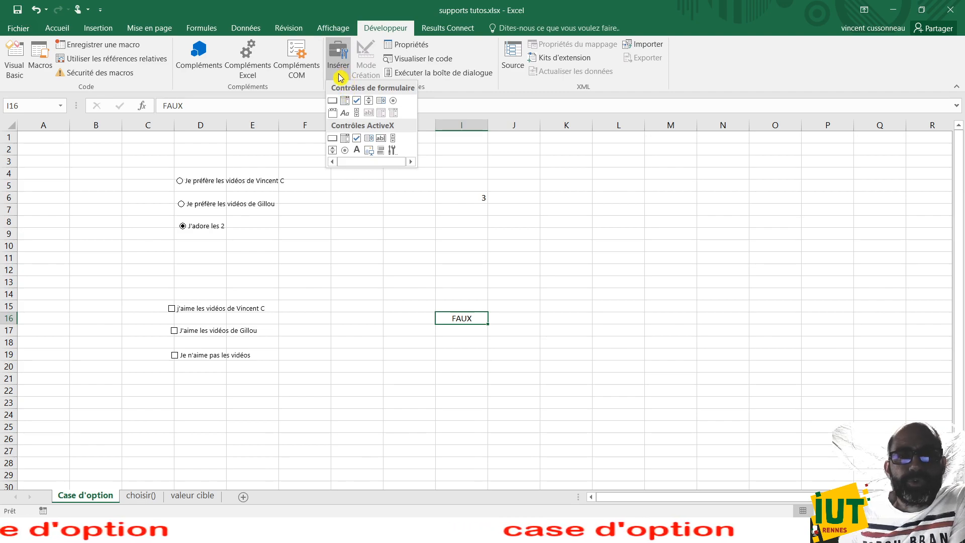
click(358, 114)
drag(635, 213, 655, 301)
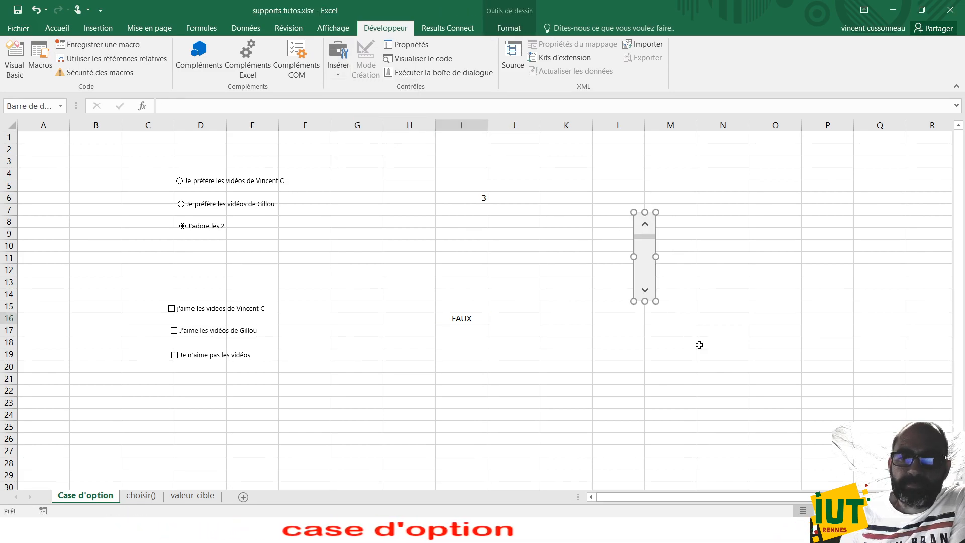
click(712, 295)
Step: Set the scroll bar's linked cell to $N$11 in its control format settings
right_click(643, 276)
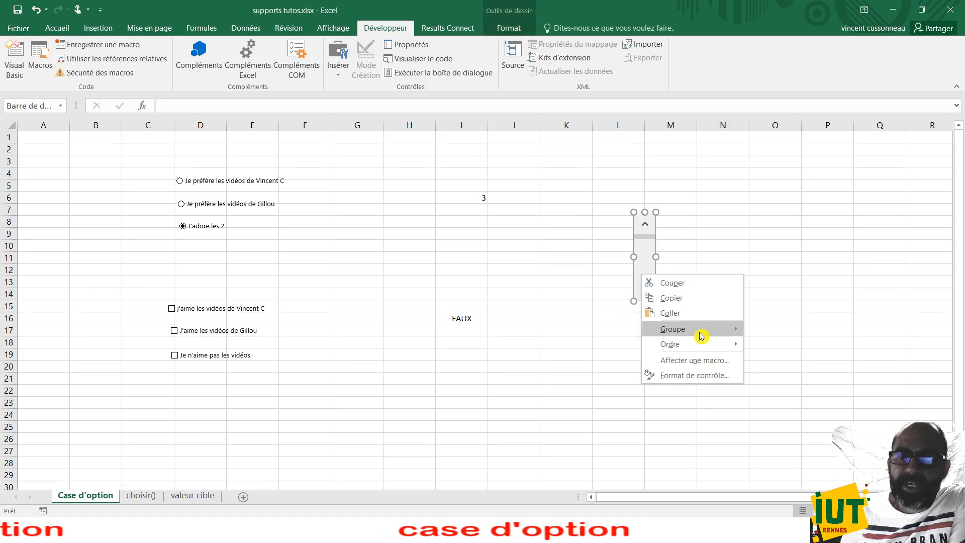
click(713, 380)
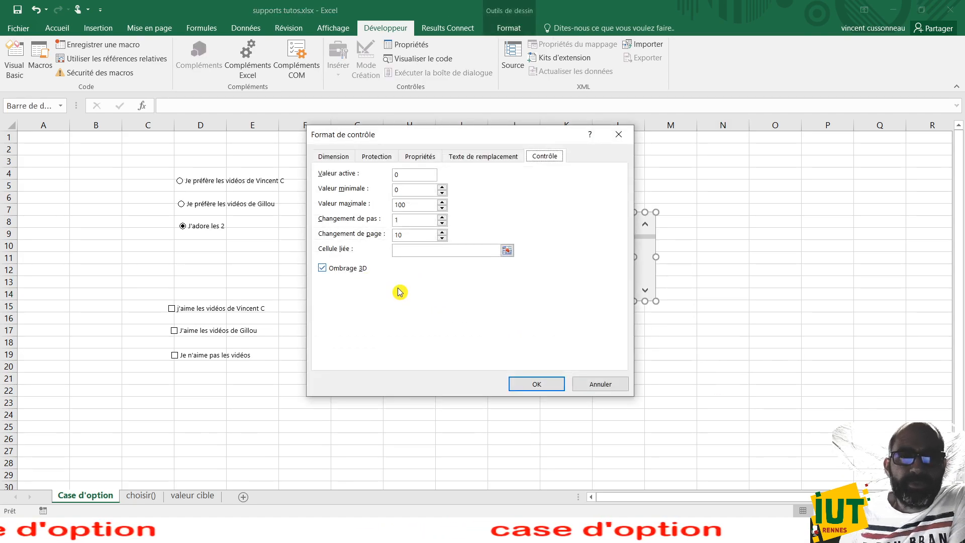
click(422, 249)
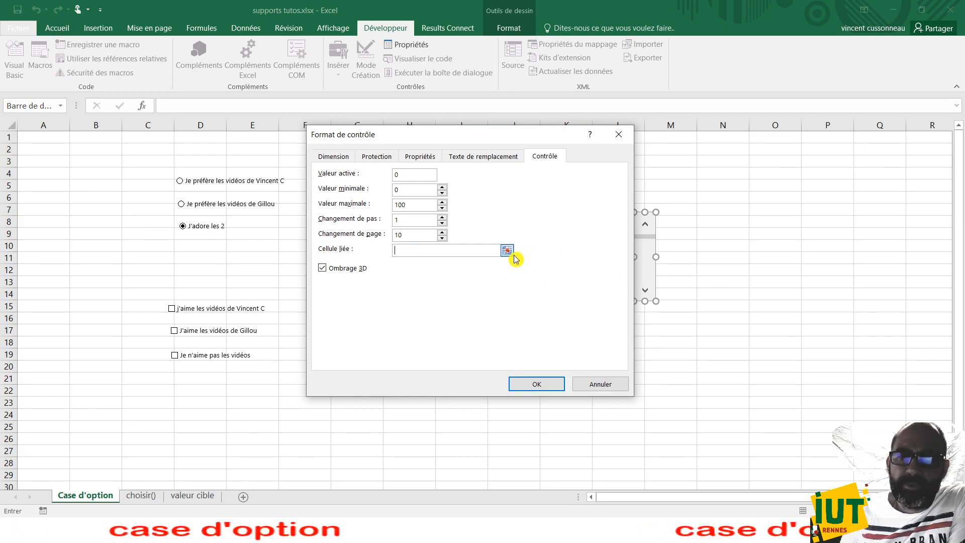
click(508, 250)
click(713, 258)
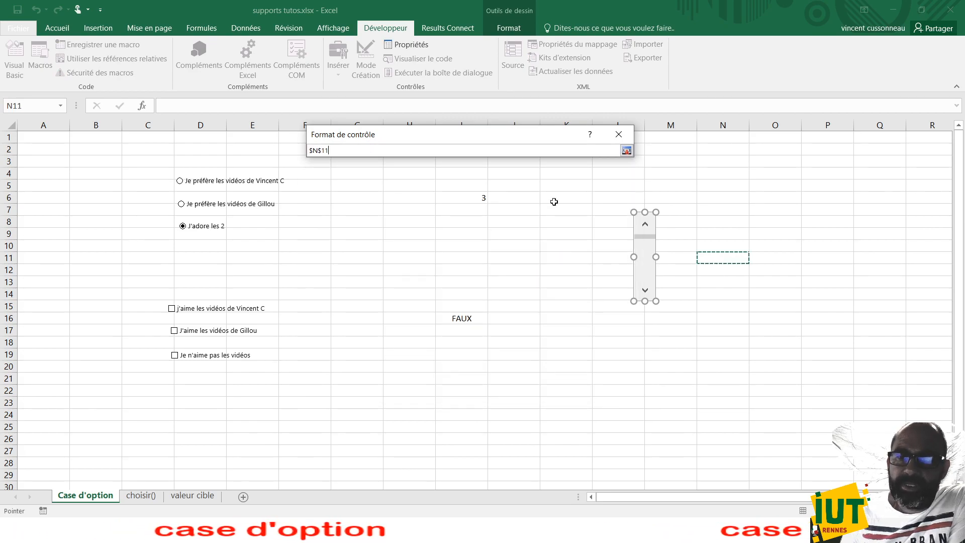
click(624, 152)
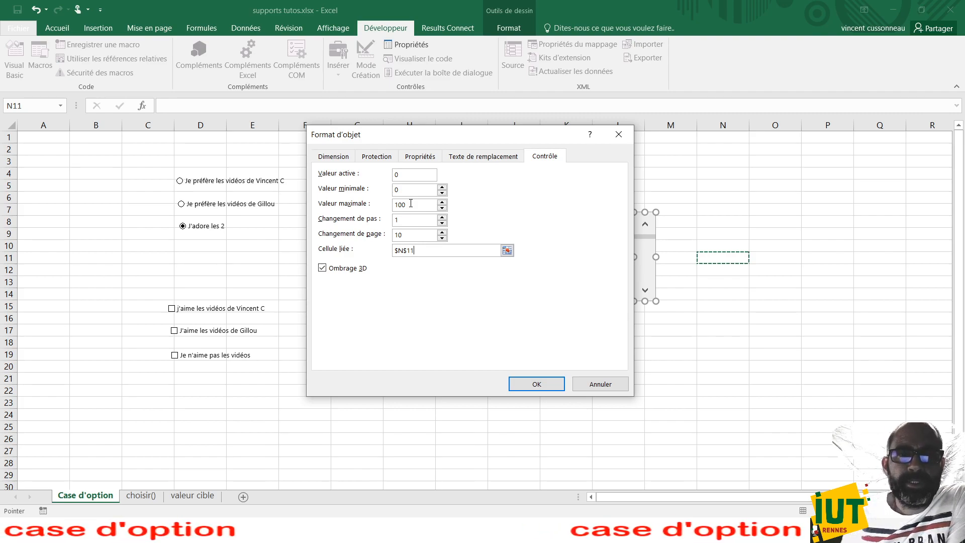
Step: Set the scroll bar's maximum value to 10 and deselect the control
double_click(400, 206)
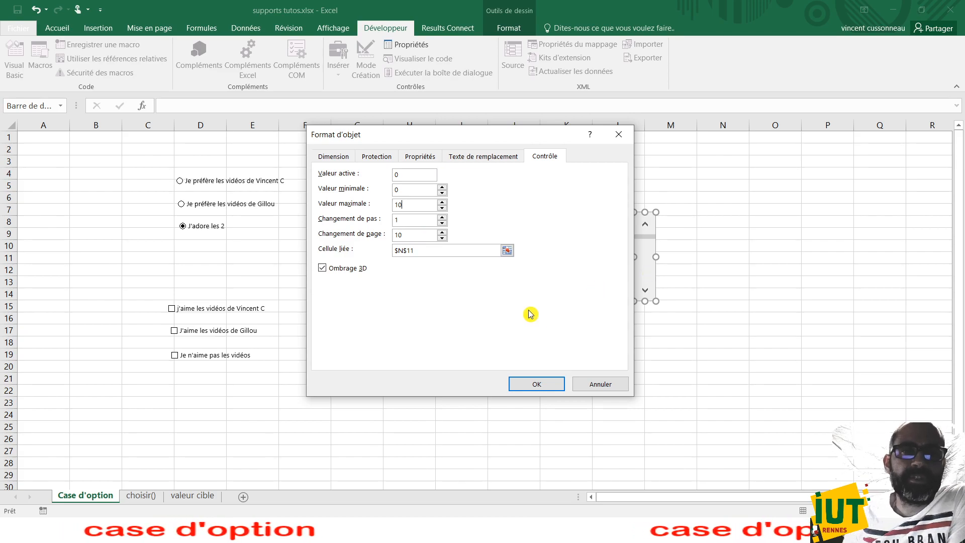
click(541, 383)
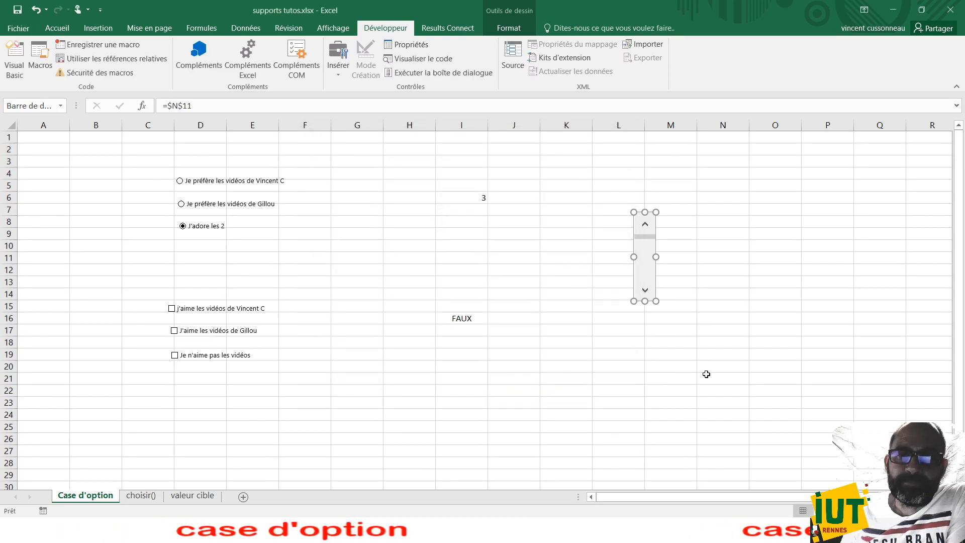
click(703, 373)
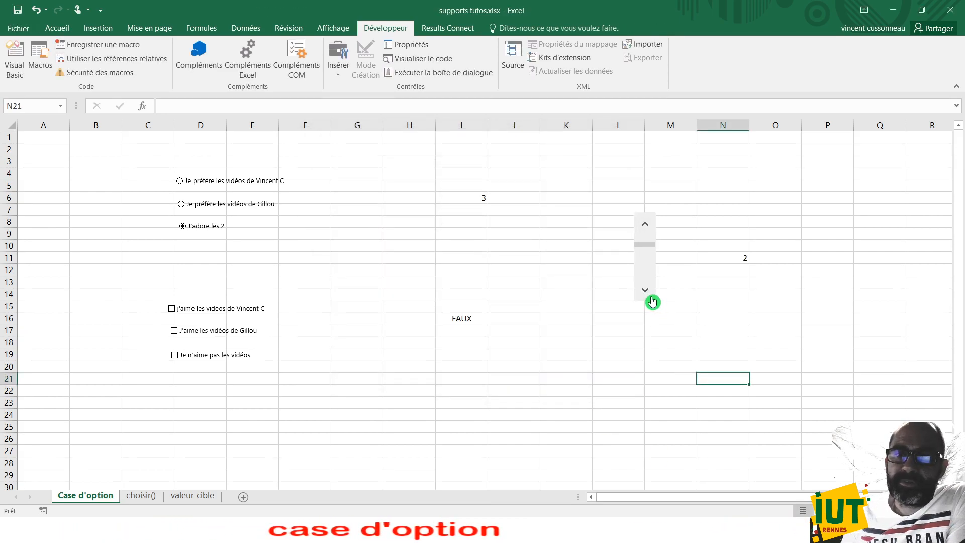
Step: Step the scroll bar up and down to test the linked cell N11, ending at 6
click(651, 297)
click(651, 297)
click(646, 224)
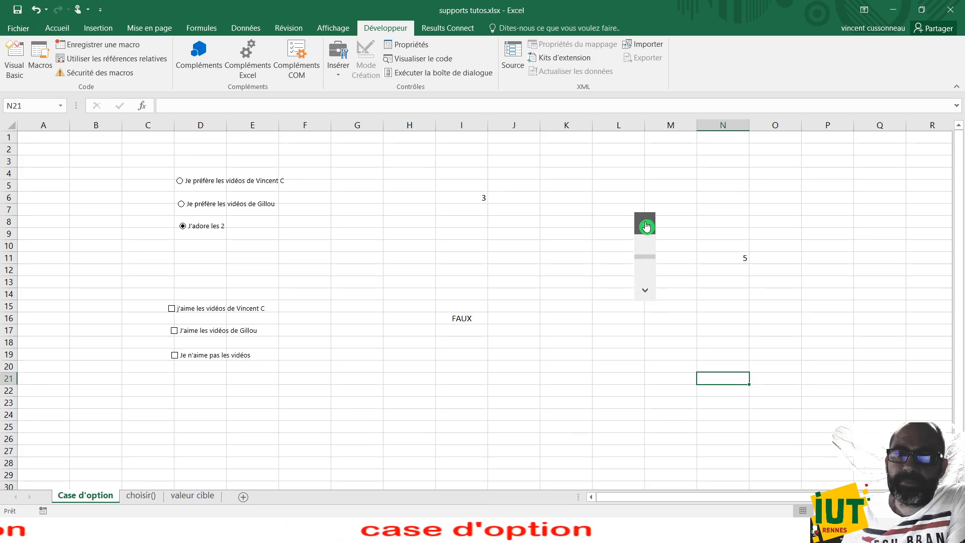
click(645, 224)
click(646, 224)
click(645, 224)
click(648, 297)
click(648, 297)
click(649, 297)
click(648, 297)
click(649, 343)
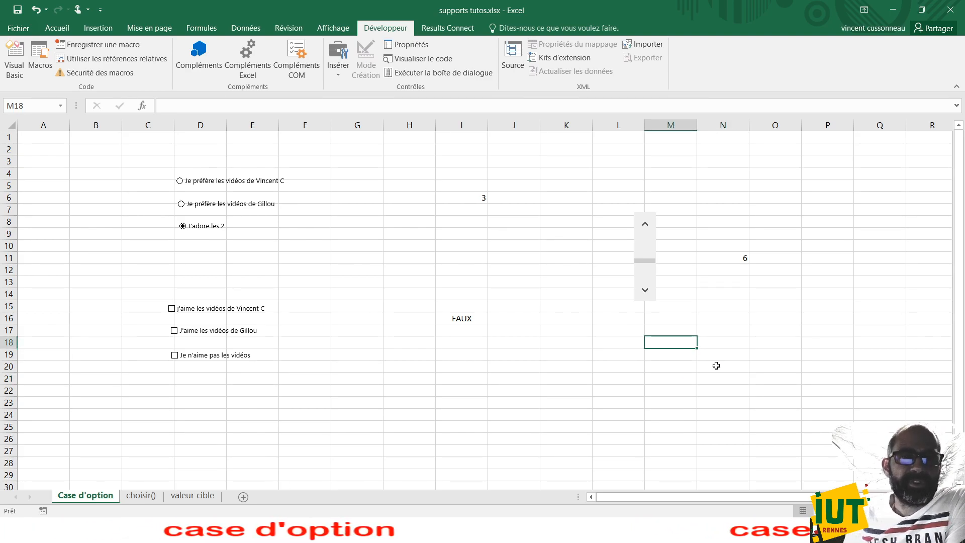
Step: Insert a form-control combo box above the scroll bar, spanning about columns L to N in rows 3 and 4
click(342, 78)
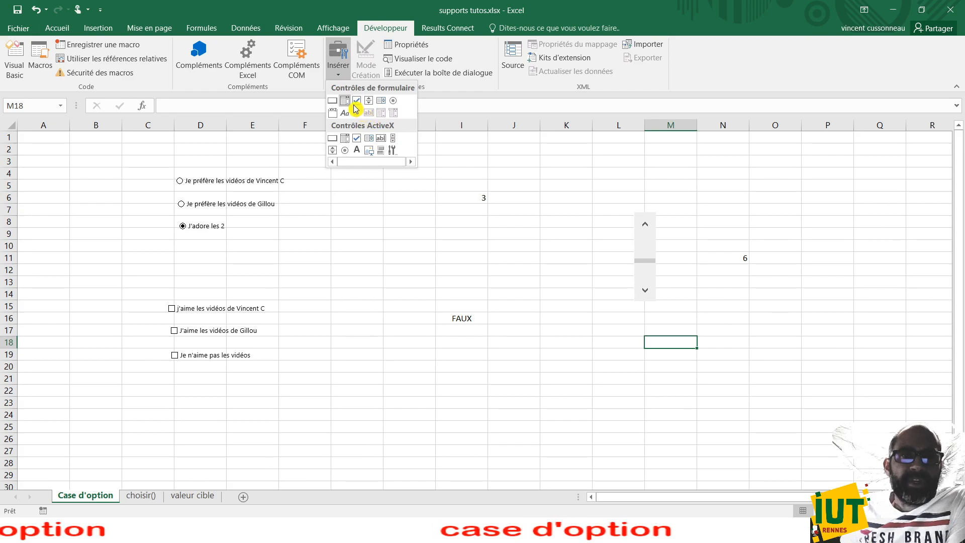
click(349, 104)
drag(607, 155, 738, 180)
click(803, 211)
Step: Open the combo box's drop-down list and examine the input range and linked cell options in its control format settings
click(730, 176)
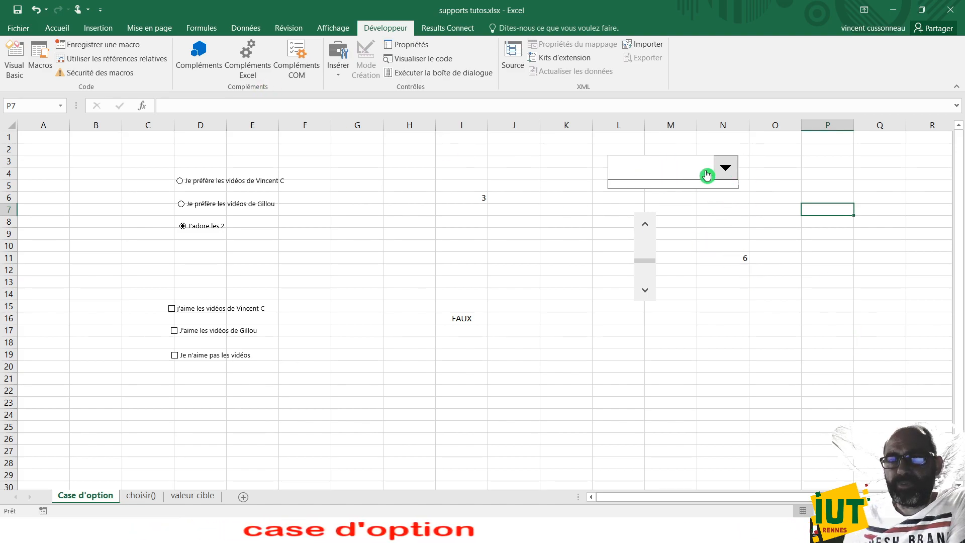
click(681, 174)
right_click(686, 176)
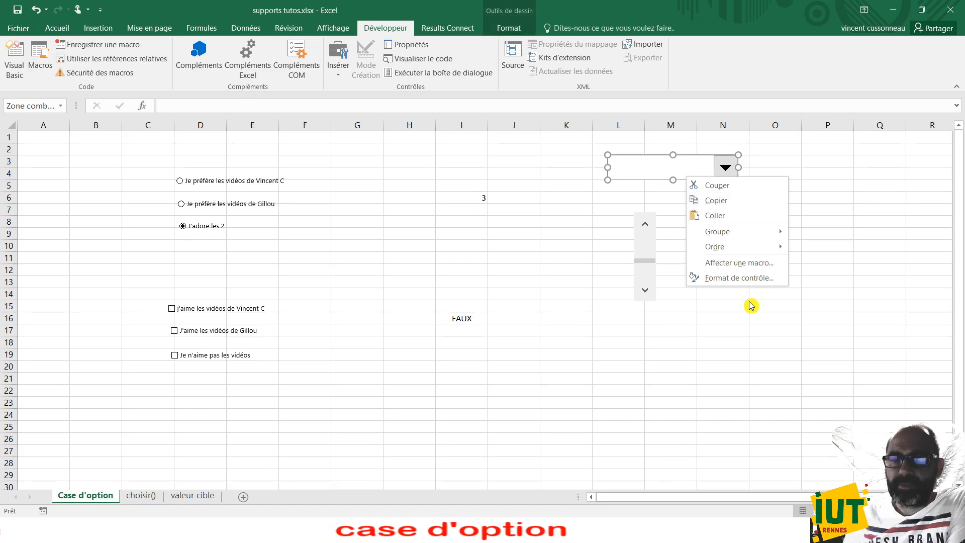
click(749, 277)
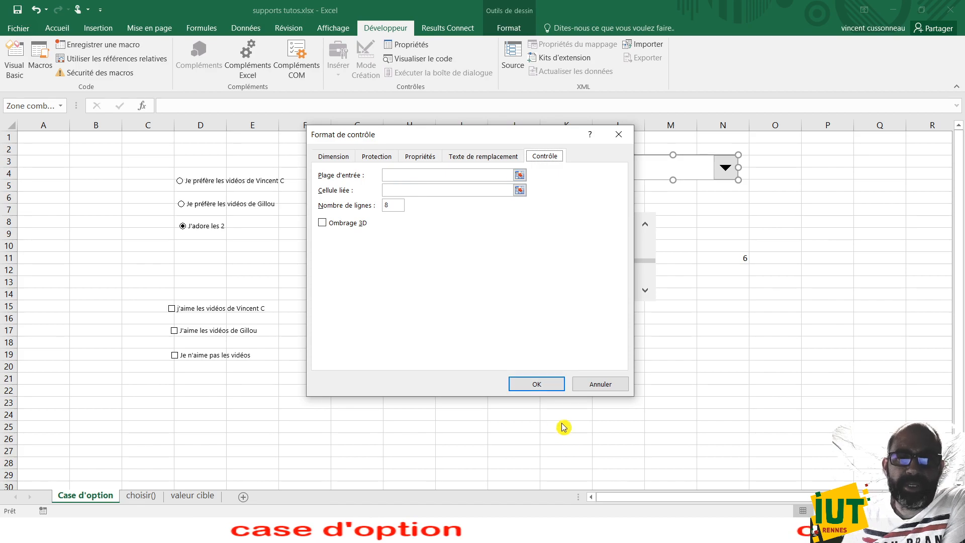
click(615, 390)
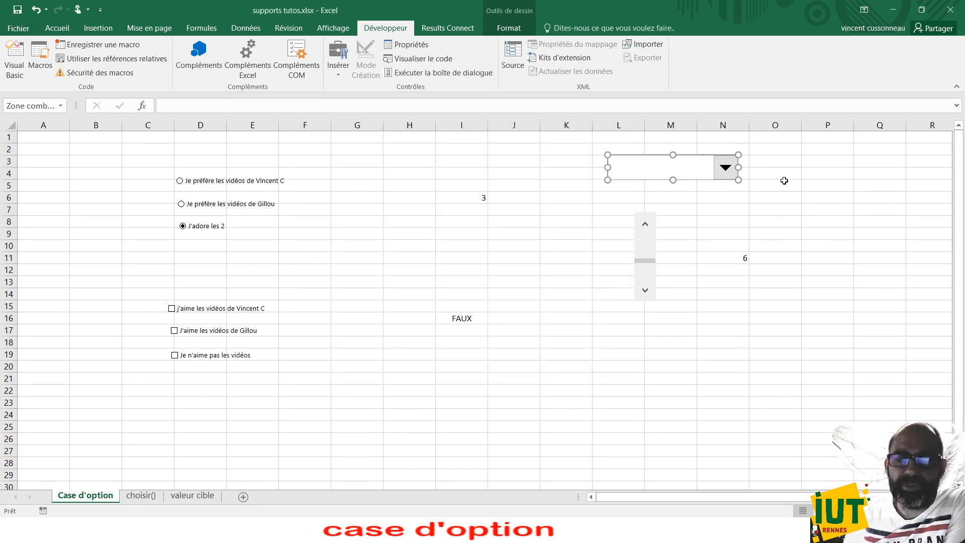
click(816, 179)
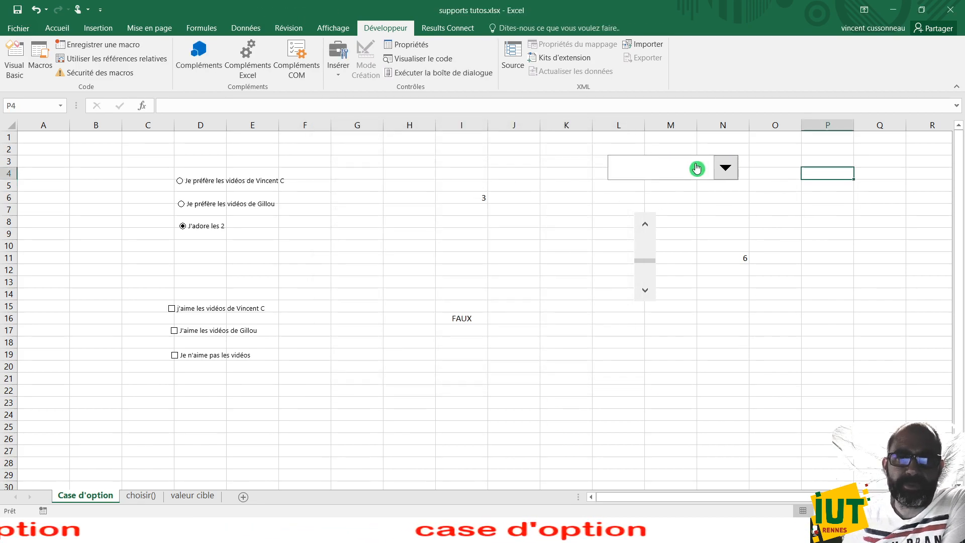
click(339, 72)
click(547, 363)
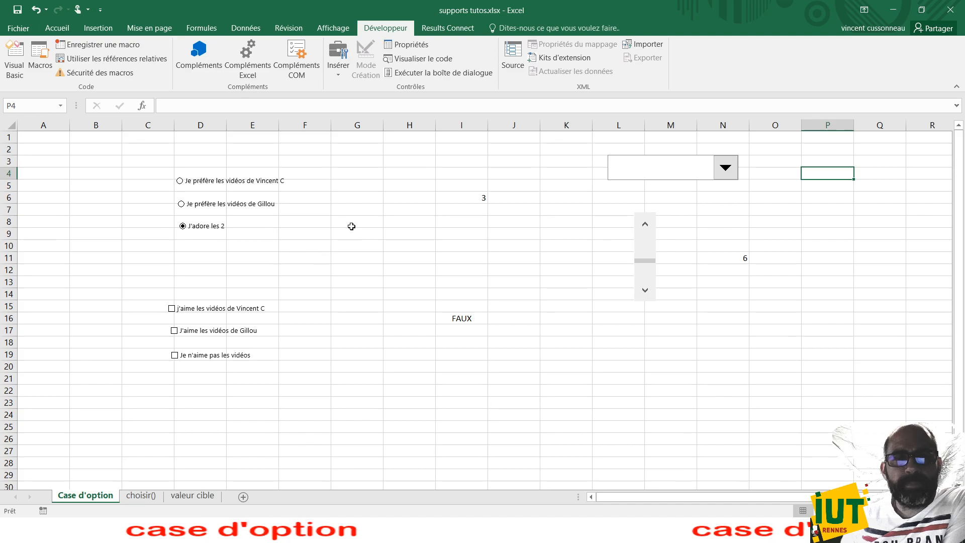
click(248, 183)
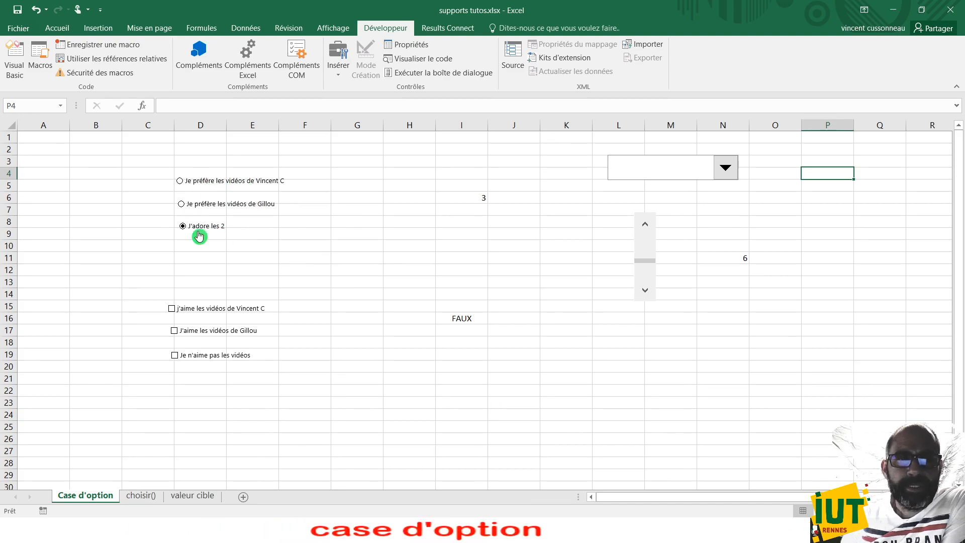
click(265, 231)
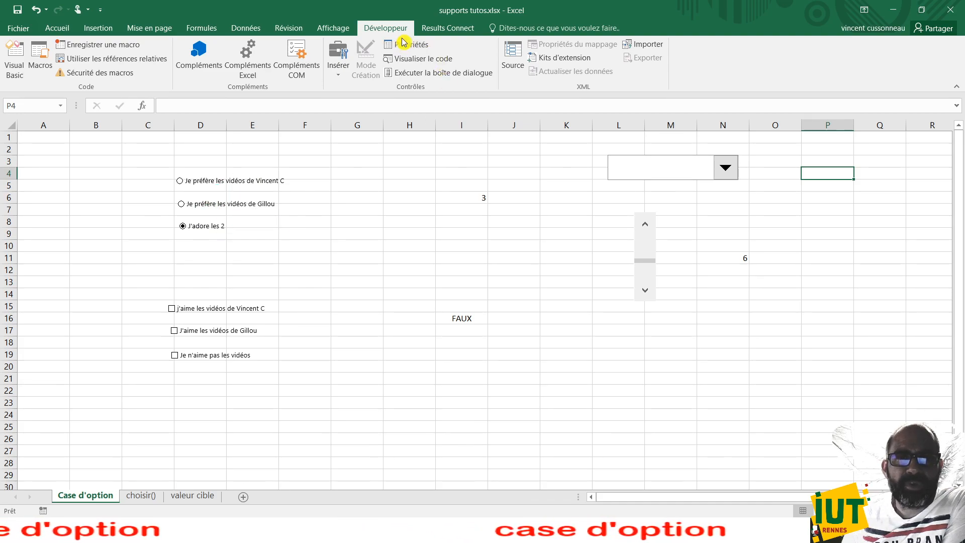
Step: Insert another form-control option button around cells H22 to I22
click(338, 65)
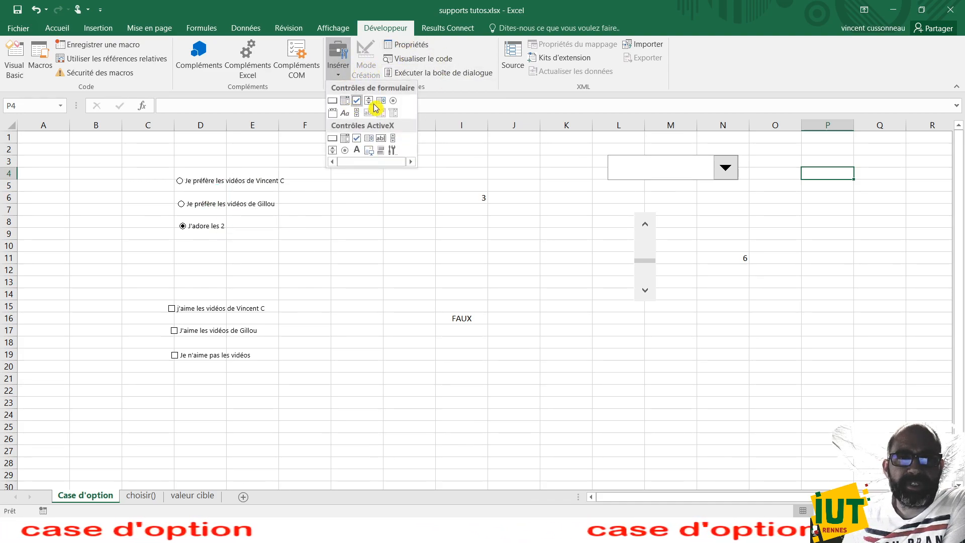
click(393, 106)
drag(395, 383, 498, 401)
click(474, 432)
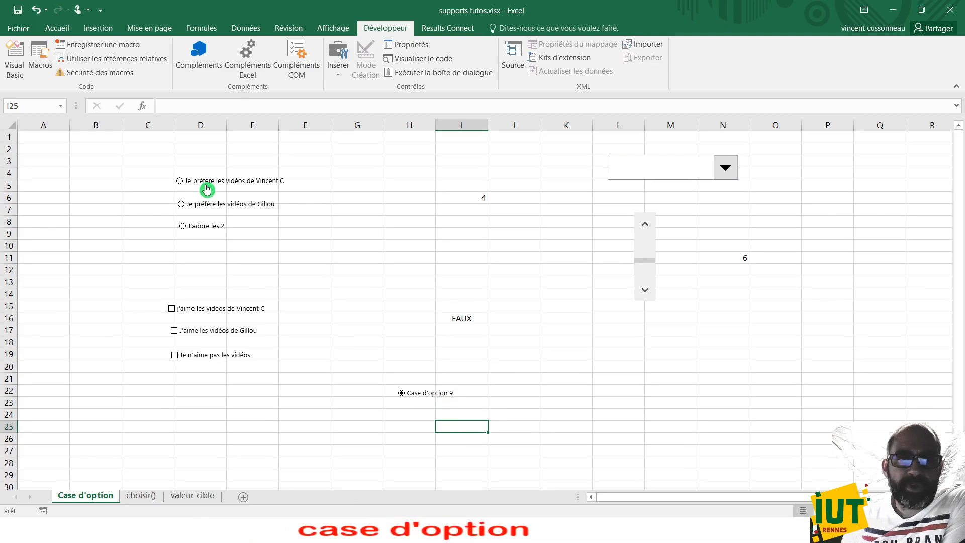
Step: Select each of the option buttons in turn to test linked cell I6, ending with the new one near H22 selected
click(218, 207)
click(227, 185)
click(217, 227)
click(440, 398)
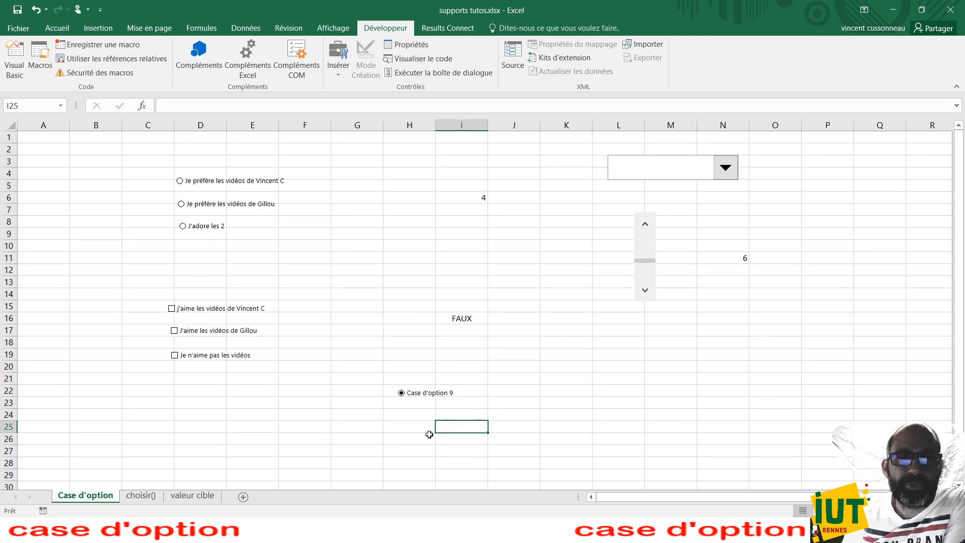
click(563, 391)
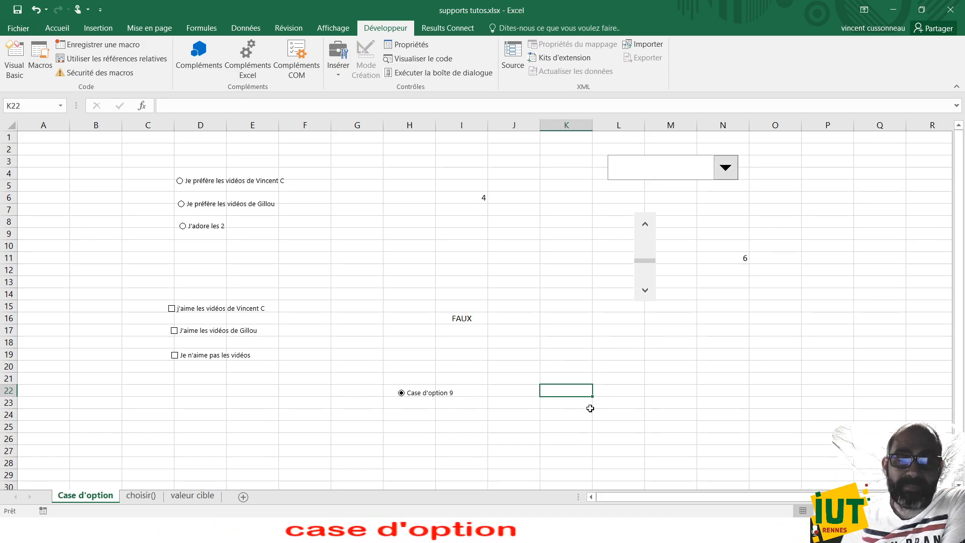
Step: Insert a form-control group box below the scroll bar, spanning about L17 to O24
click(347, 79)
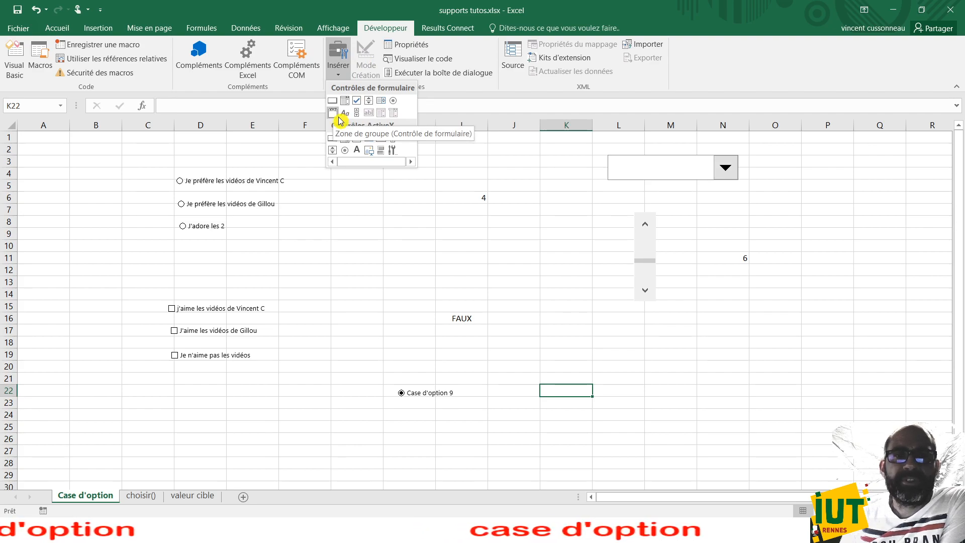
click(339, 118)
mouse_move(613, 327)
mouse_down()
mouse_move(754, 397)
mouse_move(761, 416)
mouse_up()
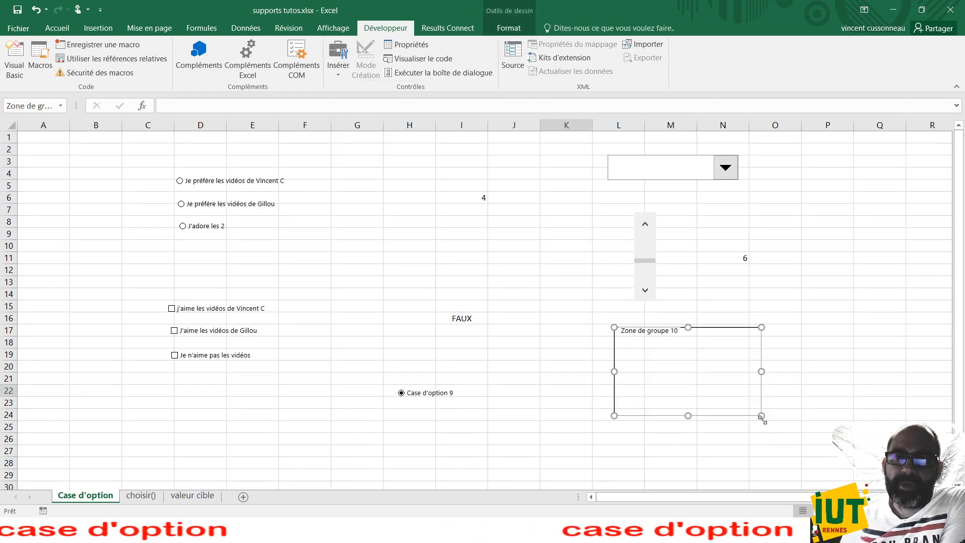
click(659, 356)
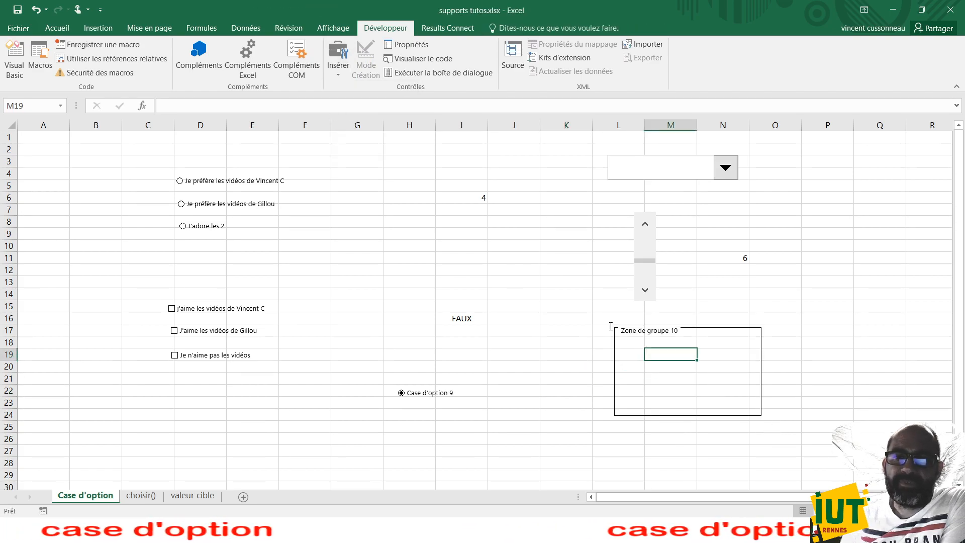
Step: Insert two option buttons inside the group box, one around row 19 and one around row 21
click(349, 78)
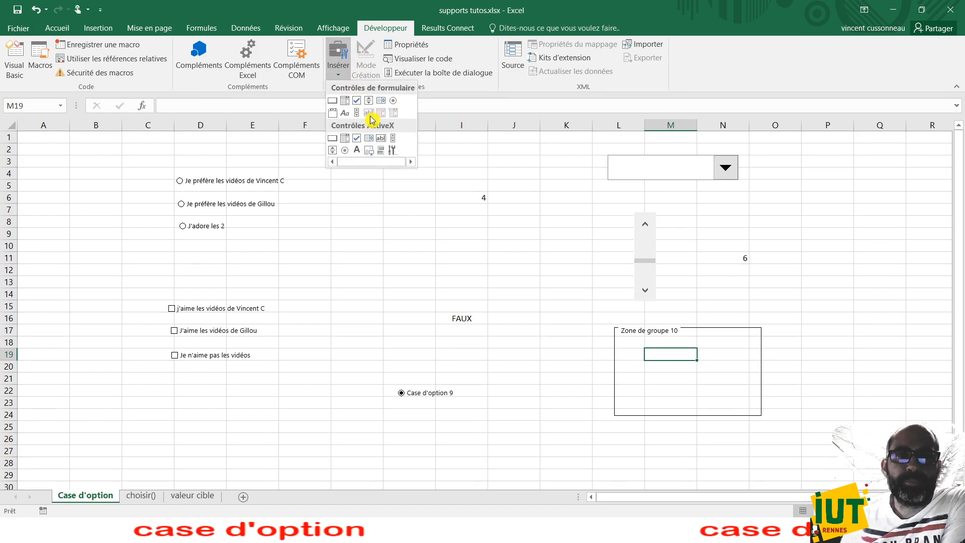
click(394, 104)
drag(633, 350, 709, 365)
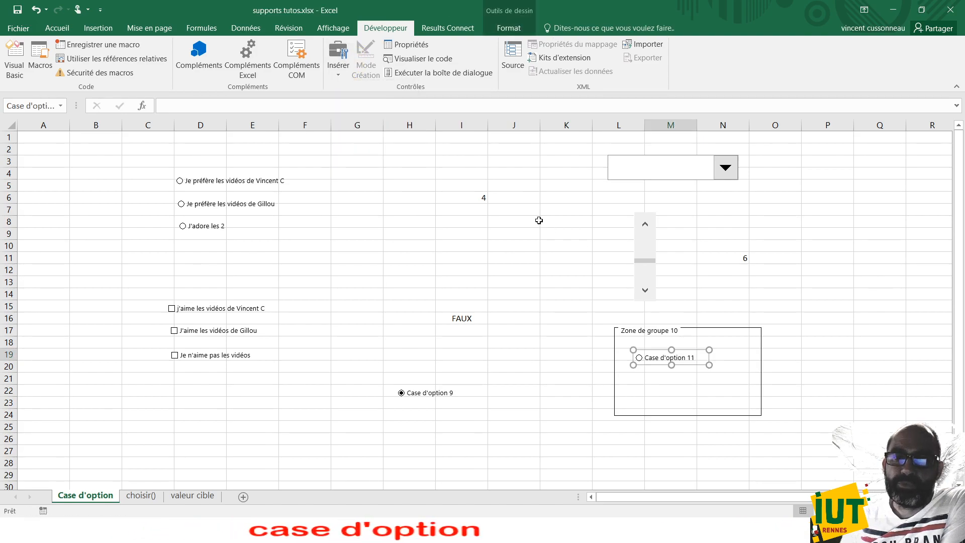
click(347, 75)
click(394, 104)
drag(638, 376, 717, 388)
click(827, 390)
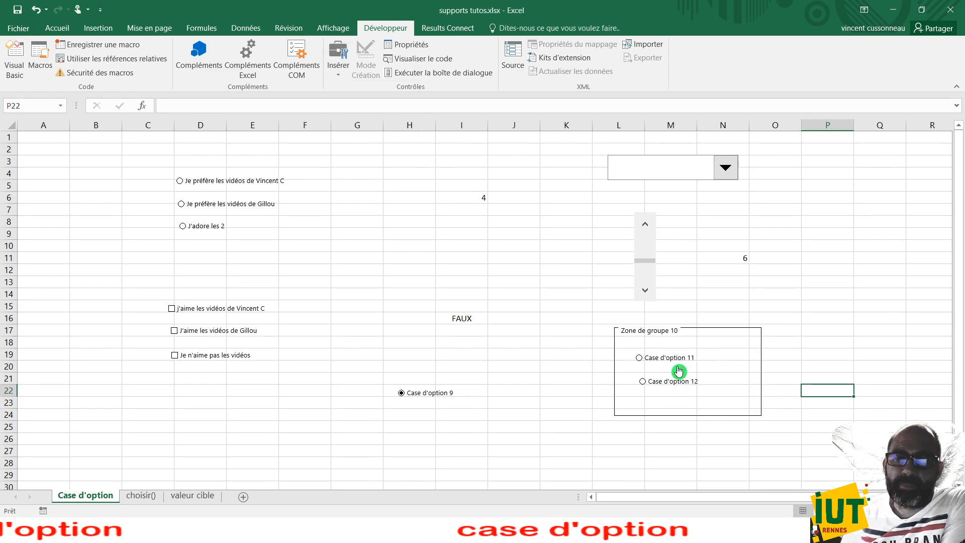
Step: Switch between the two option buttons in the group box to test their independence, ending with the upper one selected
click(684, 383)
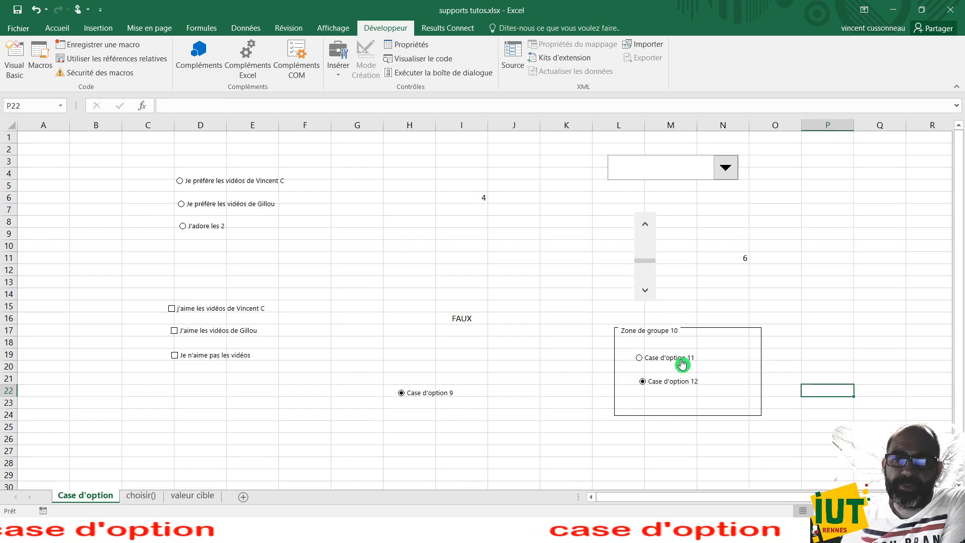
click(681, 377)
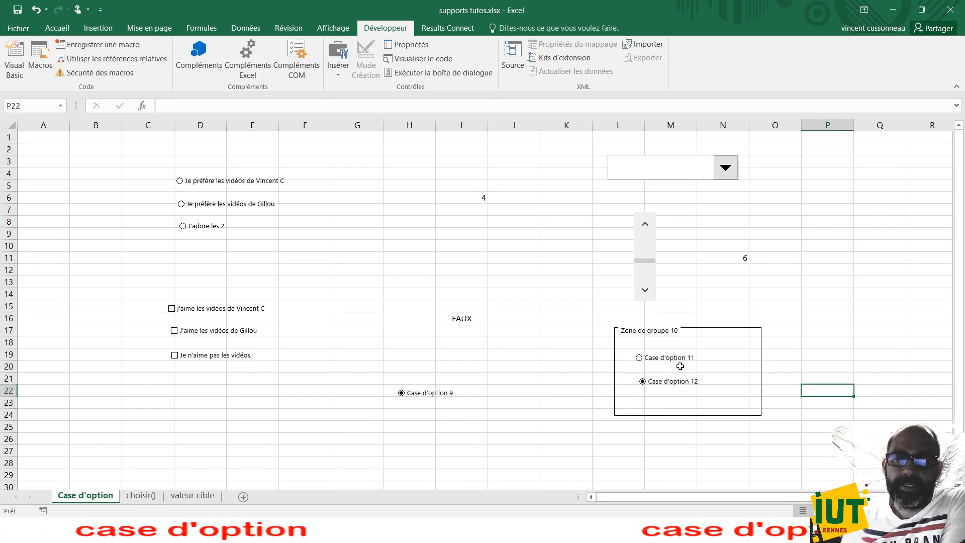
click(685, 366)
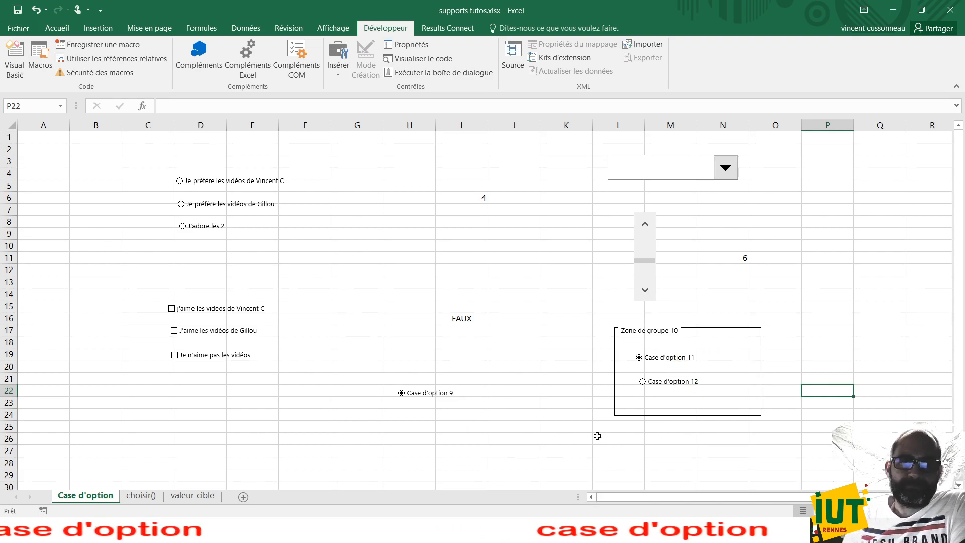
click(564, 432)
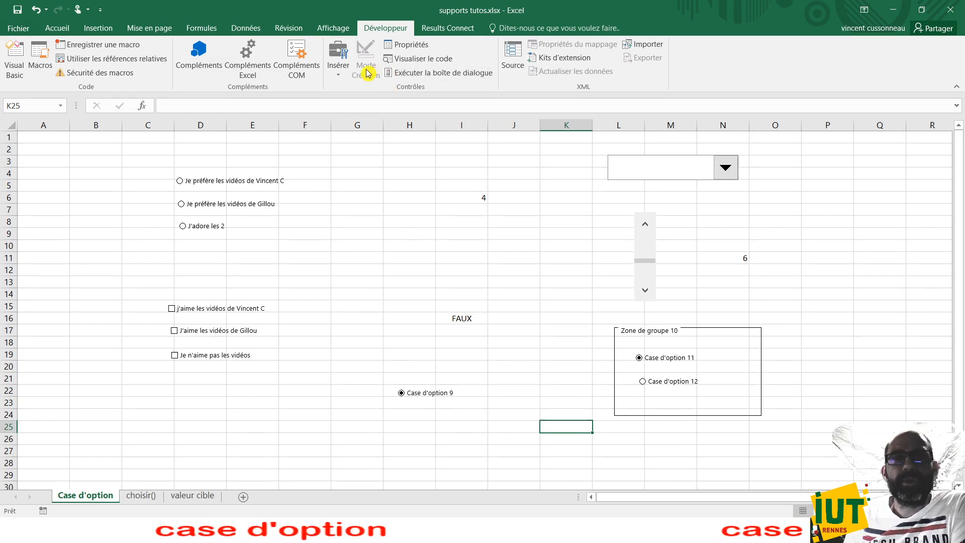
Step: Display the available form and ActiveX controls
click(338, 70)
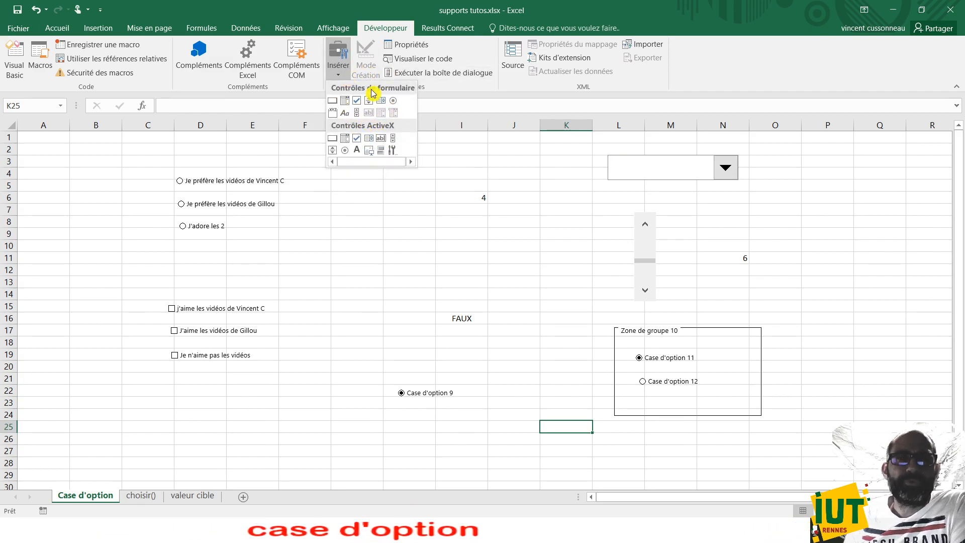